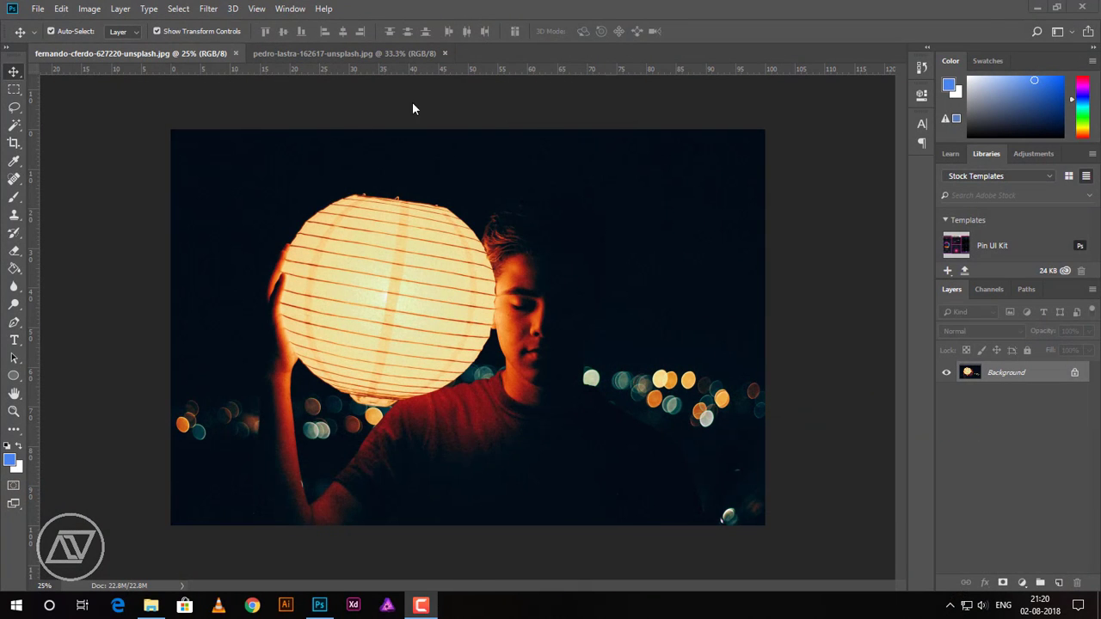
Switch to the full-moon photo and pick the Magic Wand Tool
left_click(372, 53)
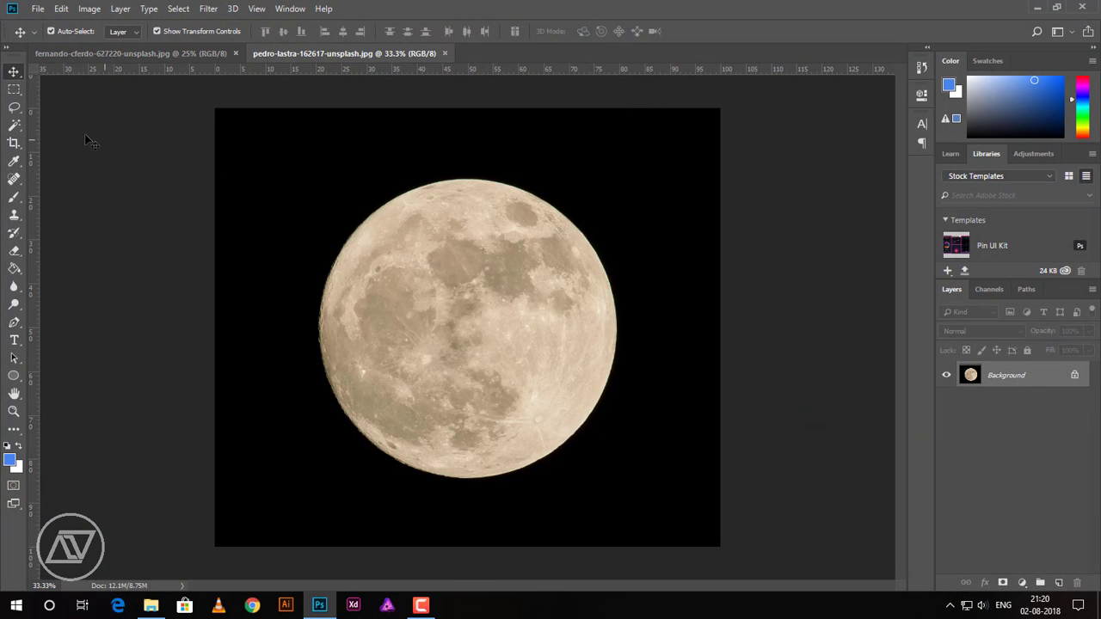
left_click(14, 127)
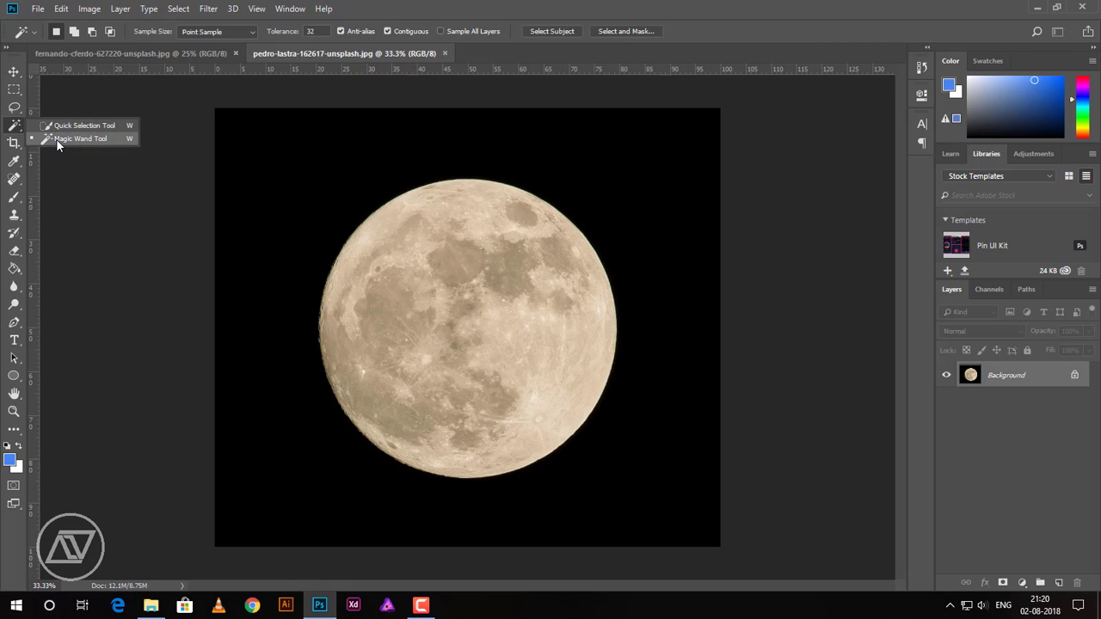
Magic Wand the black sky, invert the selection to the moon, and add a layer mask
left_click(78, 139)
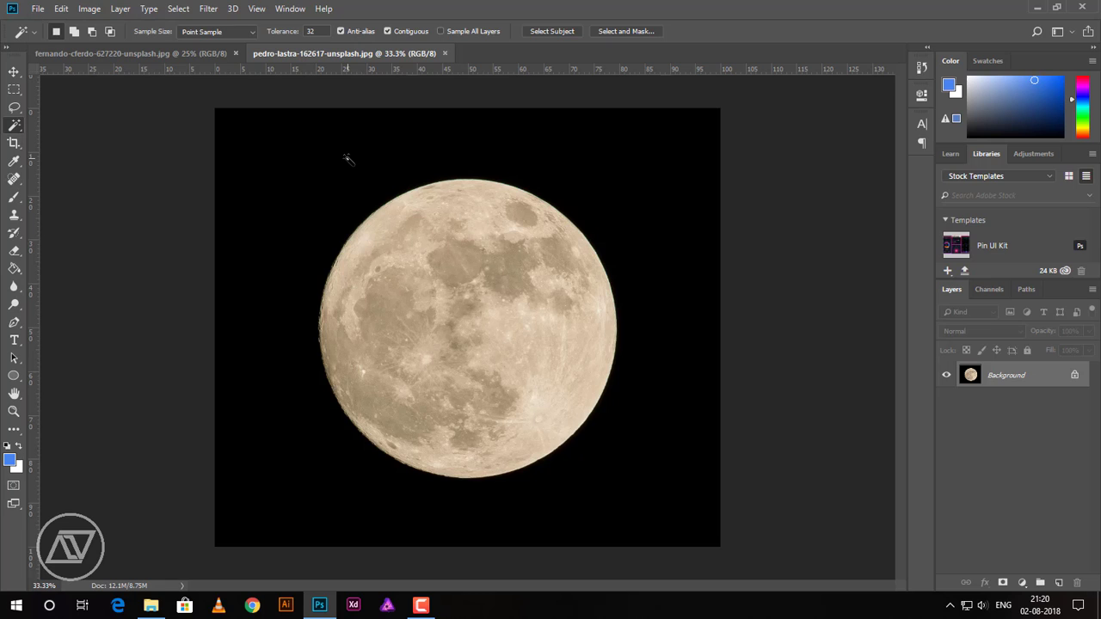
left_click(347, 158)
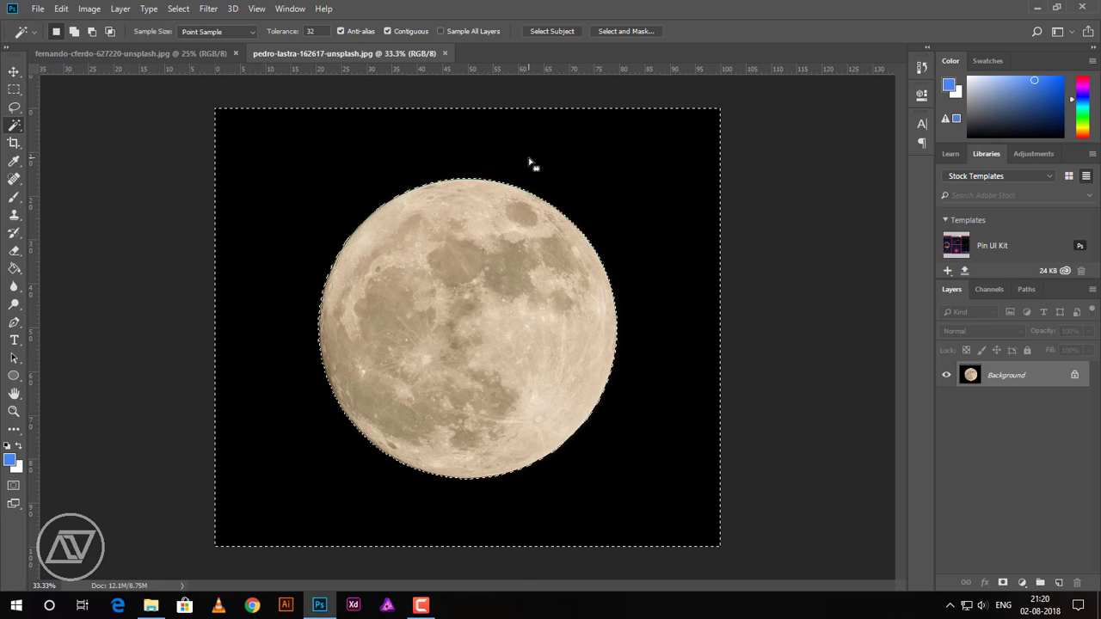
key("ctrl+shift+i")
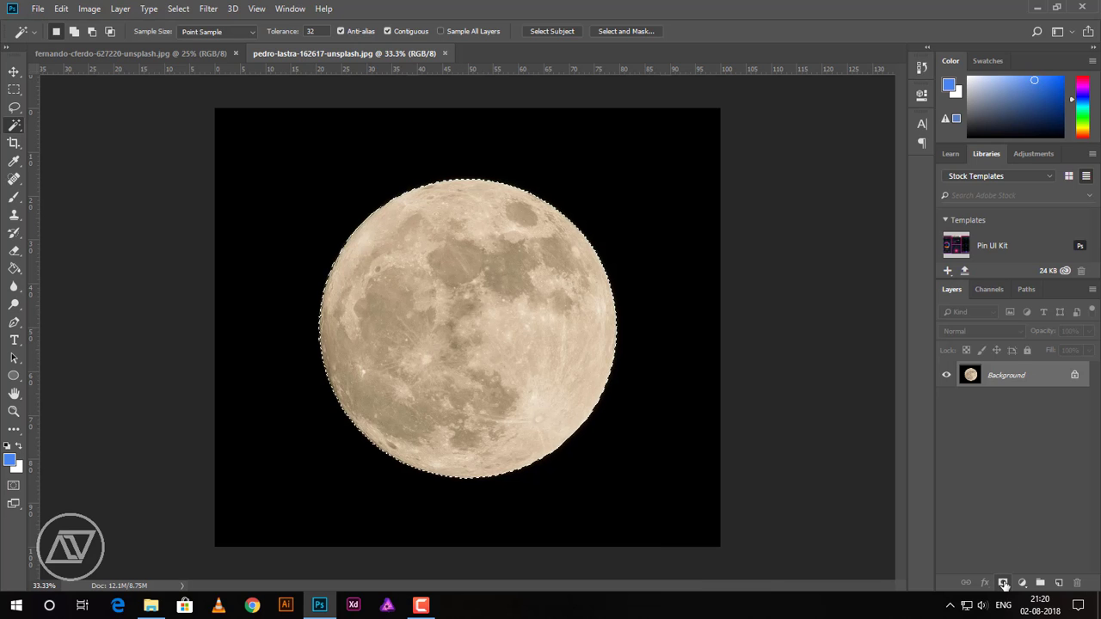
left_click(1003, 583)
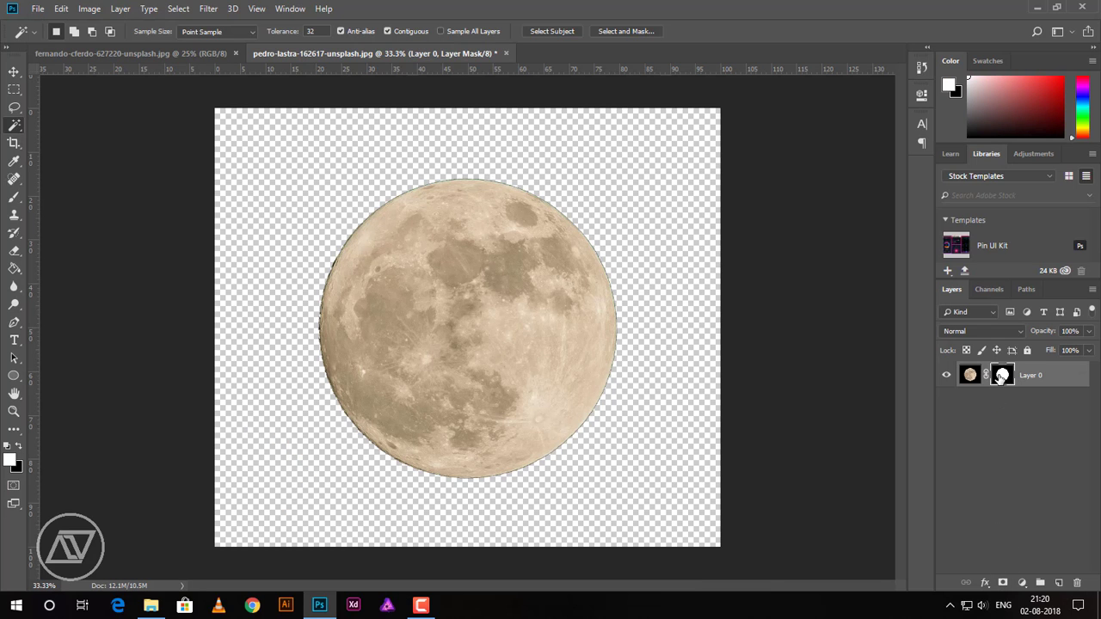
right_click(1002, 376)
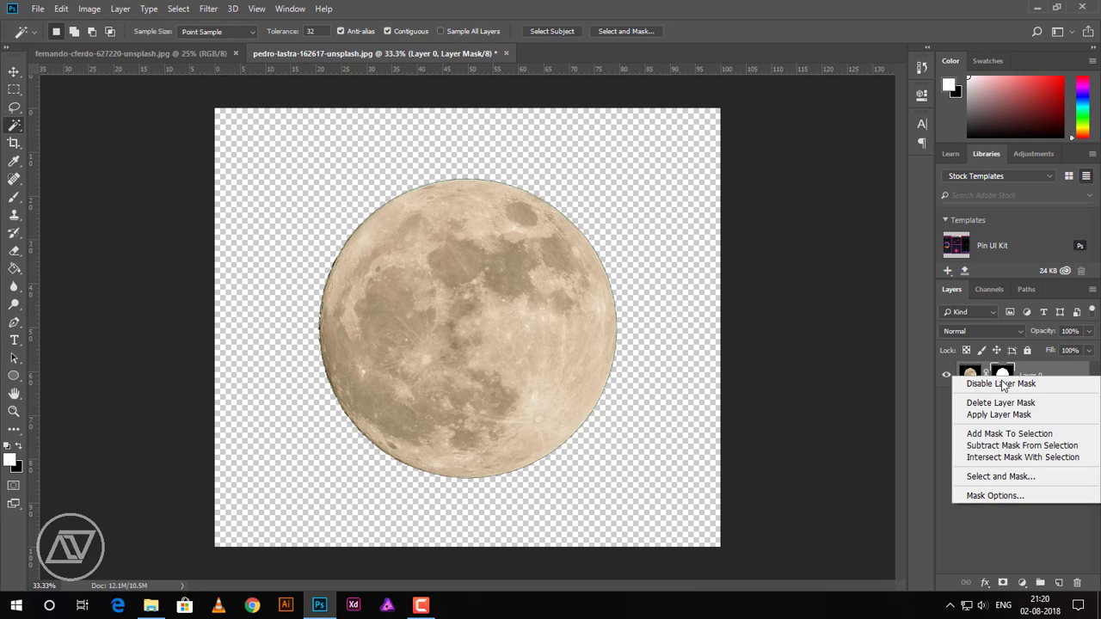
left_click(1039, 478)
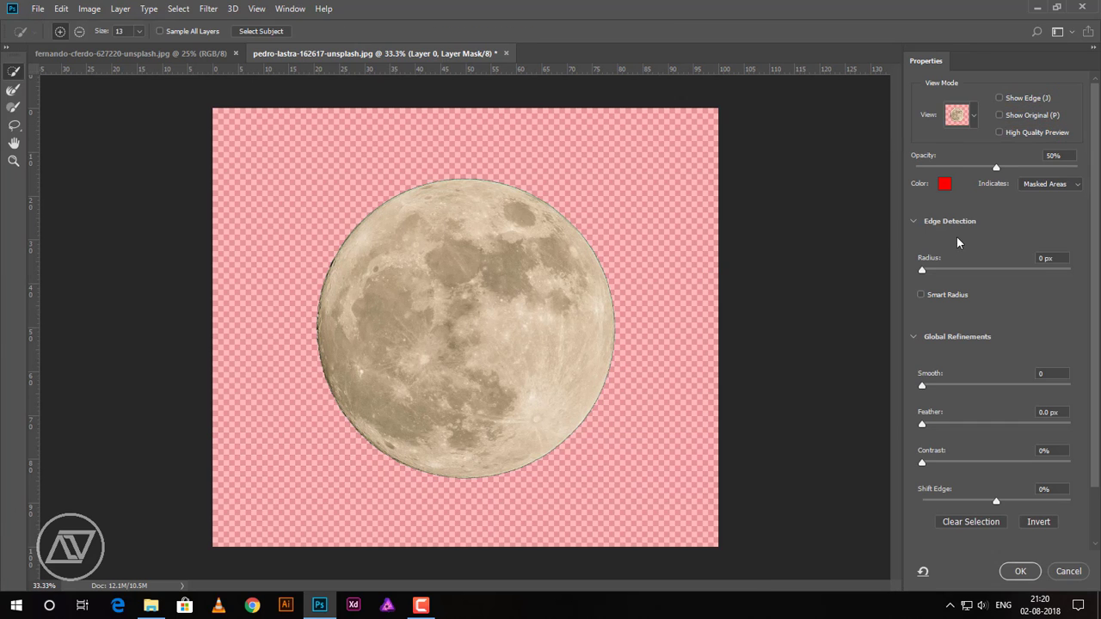
Refine the moon mask with Smart Radius, Feather 1.8 px, Smooth 5 and Shift Edge -47%
left_click(922, 295)
left_click_drag(1006, 502, 1013, 503)
left_click_drag(923, 424, 937, 425)
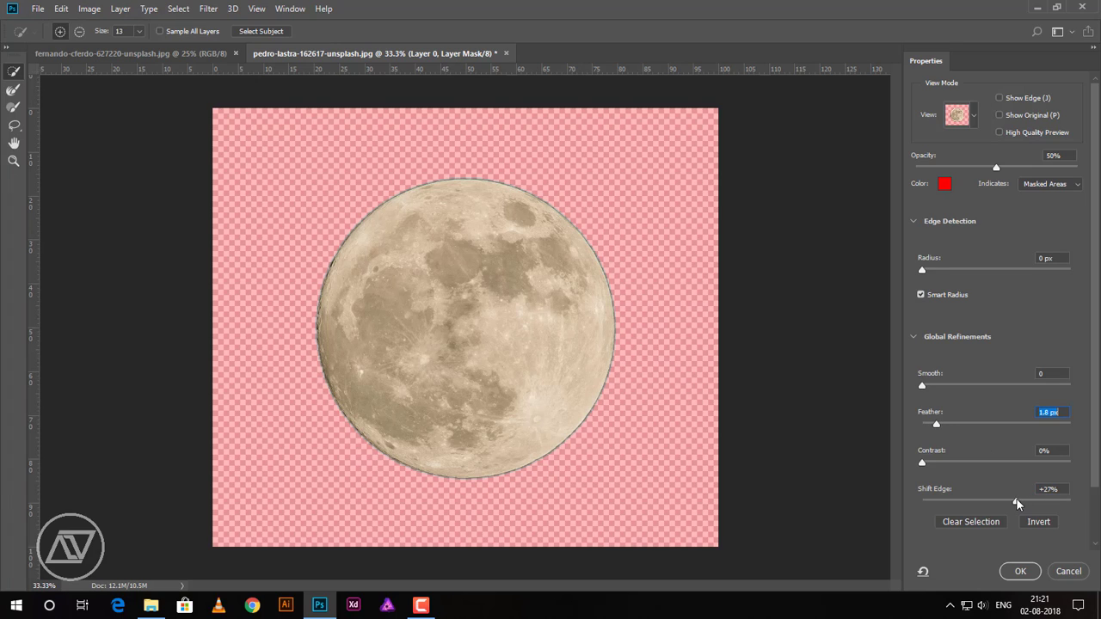
left_click_drag(1017, 501, 964, 490)
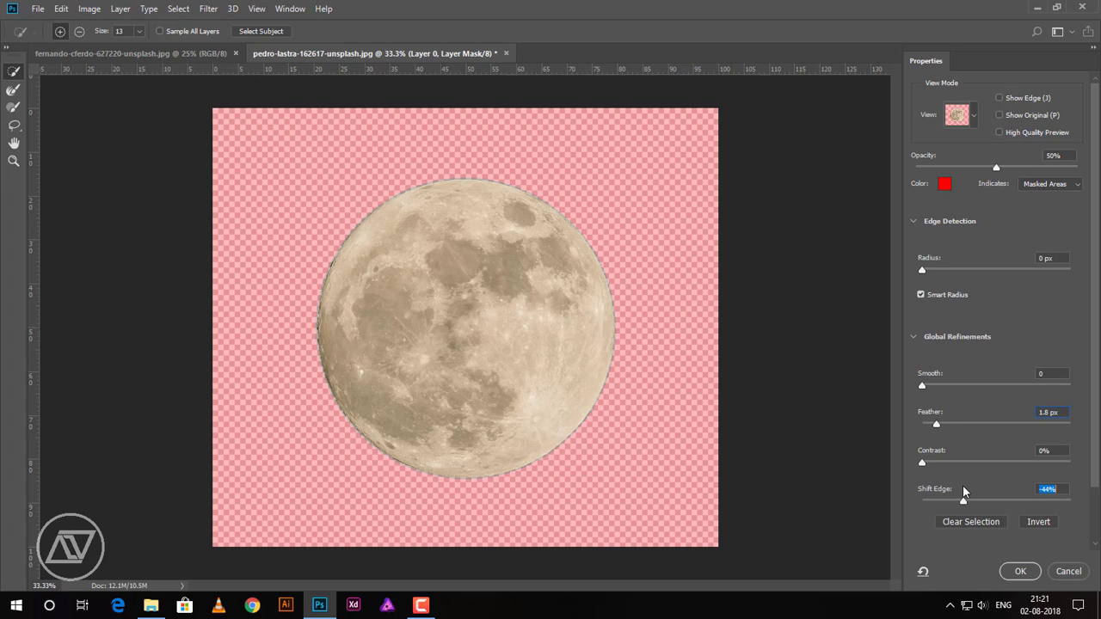
left_click_drag(962, 487, 961, 487)
left_click_drag(922, 387, 927, 389)
left_click(1030, 572)
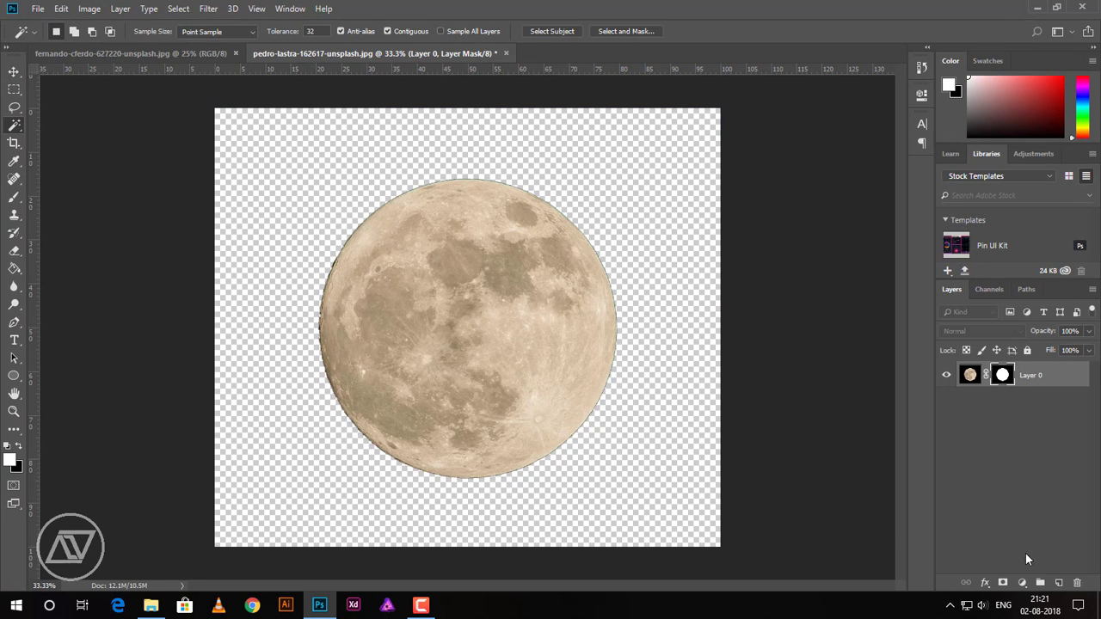
Move the moon into the boy's photo and align it over the lantern at reduced opacity
left_click(13, 74)
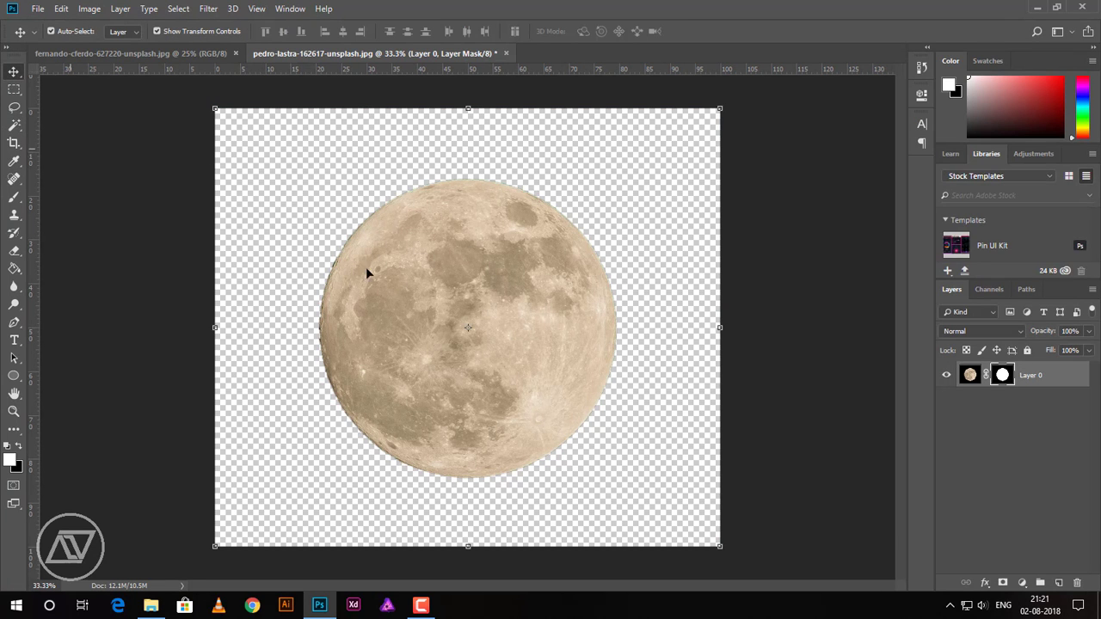
mouse_move(525, 295)
left_mouse_down()
mouse_move(485, 317)
mouse_move(198, 137)
mouse_move(205, 58)
mouse_move(412, 306)
left_mouse_up()
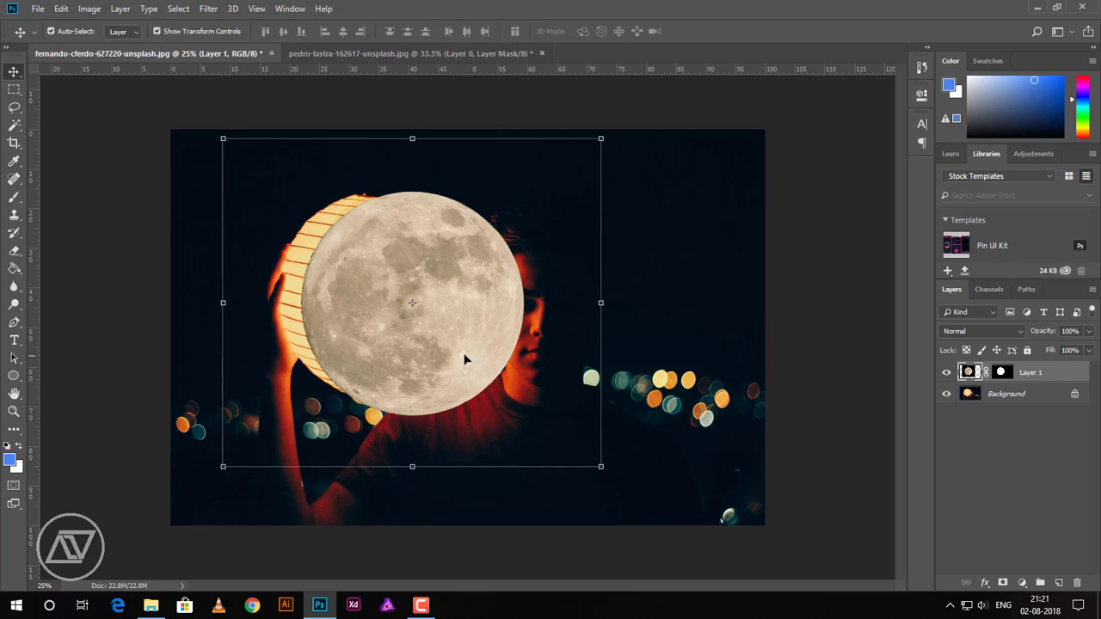
left_click_drag(465, 359, 436, 362)
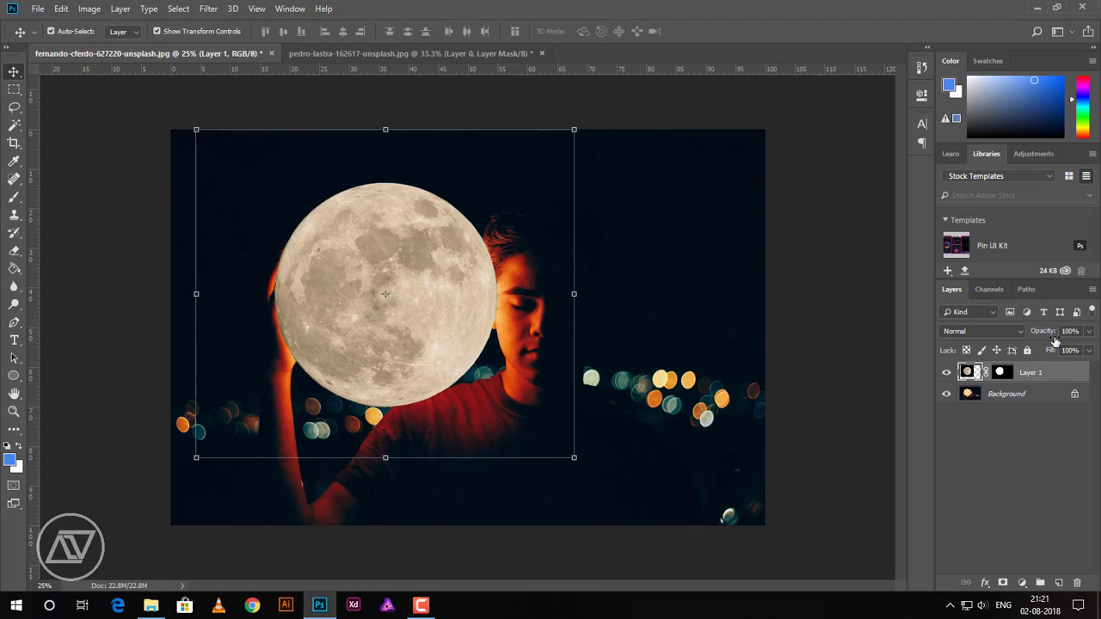
left_click_drag(1041, 335, 1023, 335)
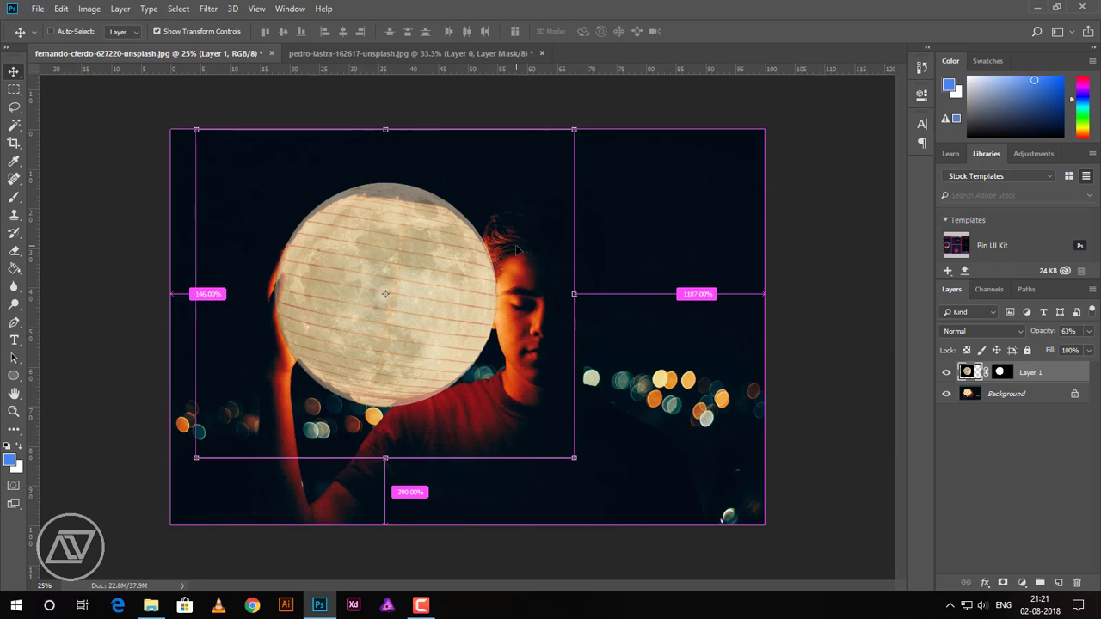
key("ctrl+plus")
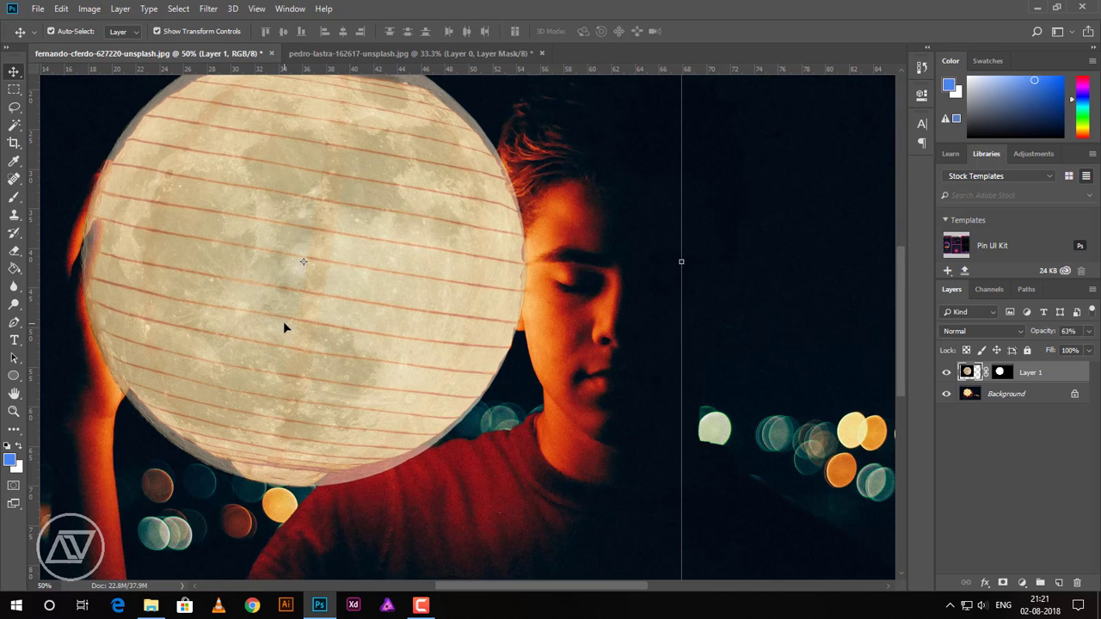
key("Down")
key("Down")
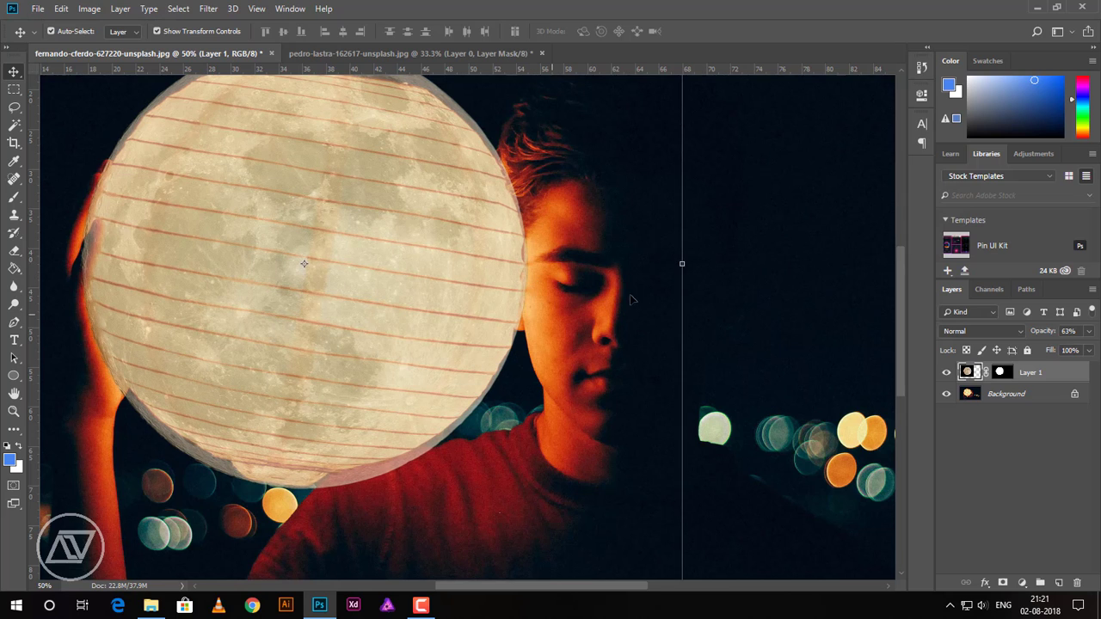
key("ctrl")
key("ctrl+minus")
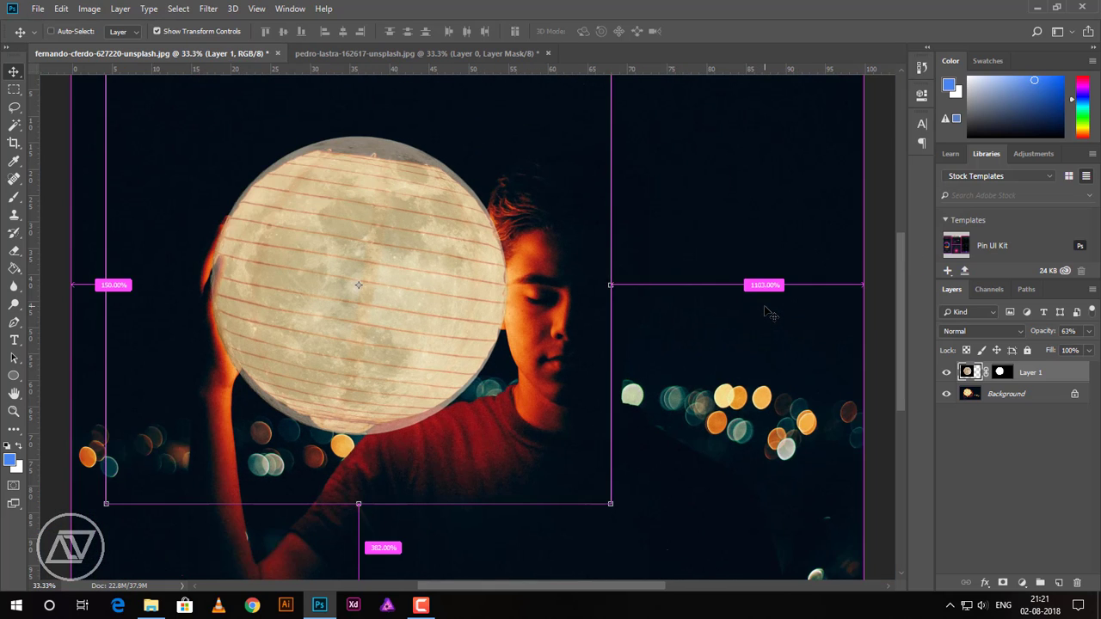
Apply the moon's layer mask, set opacity to 62%, and add a new blank mask
key("0")
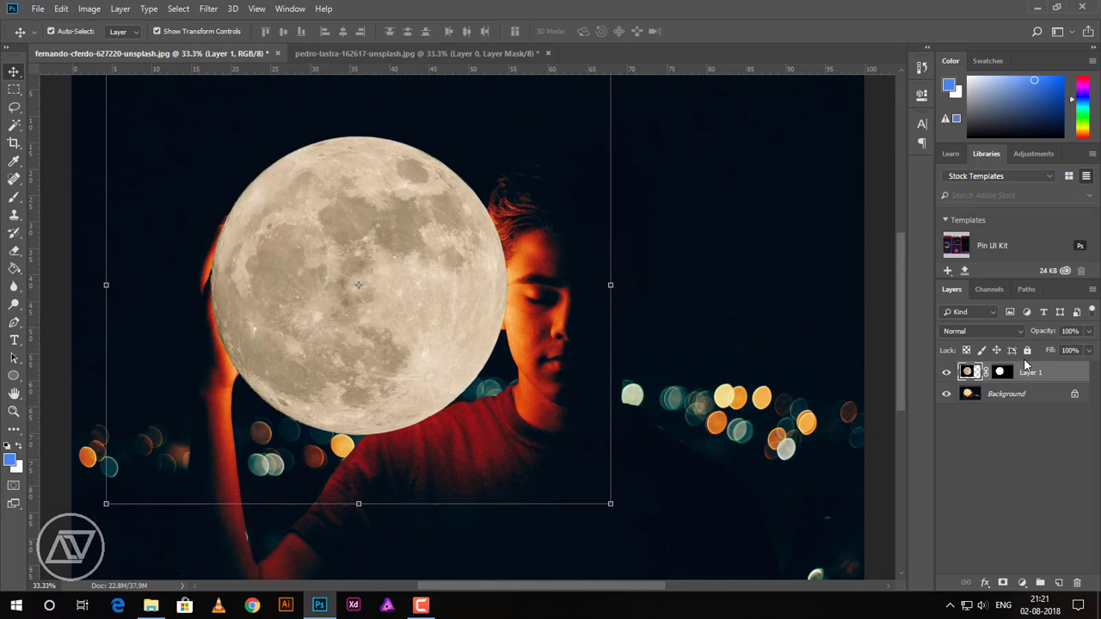
left_click(1008, 372)
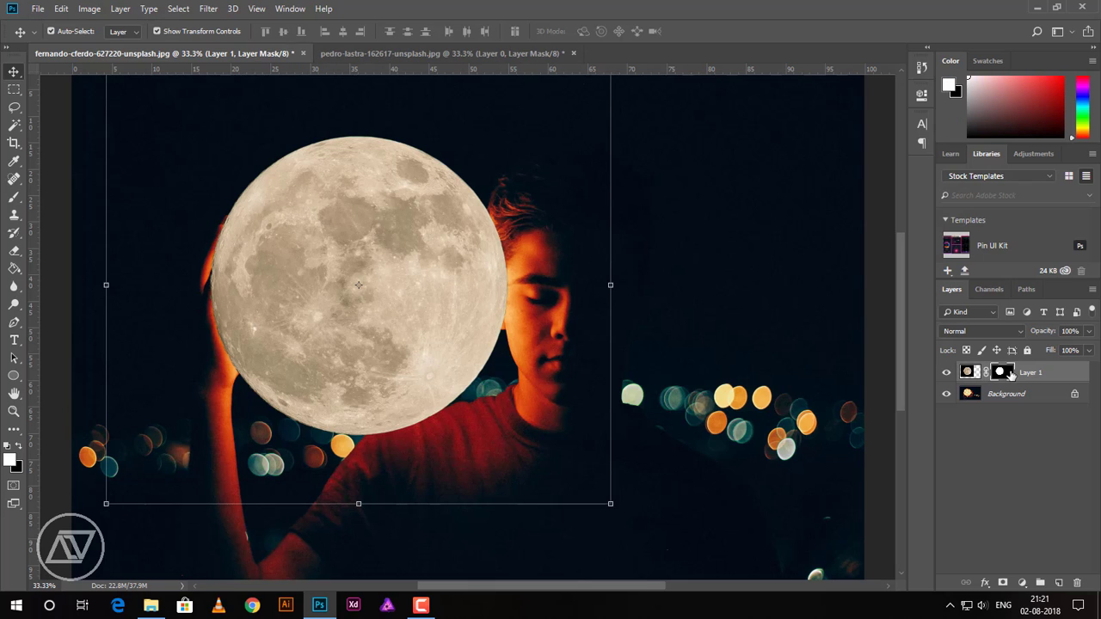
right_click(1010, 372)
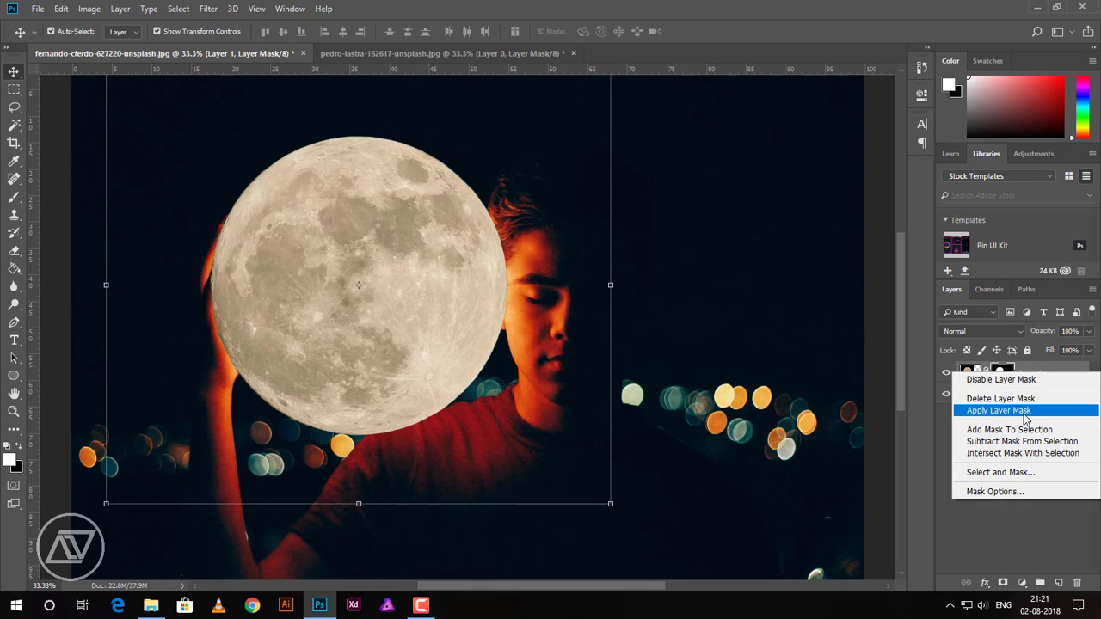
left_click(1024, 413)
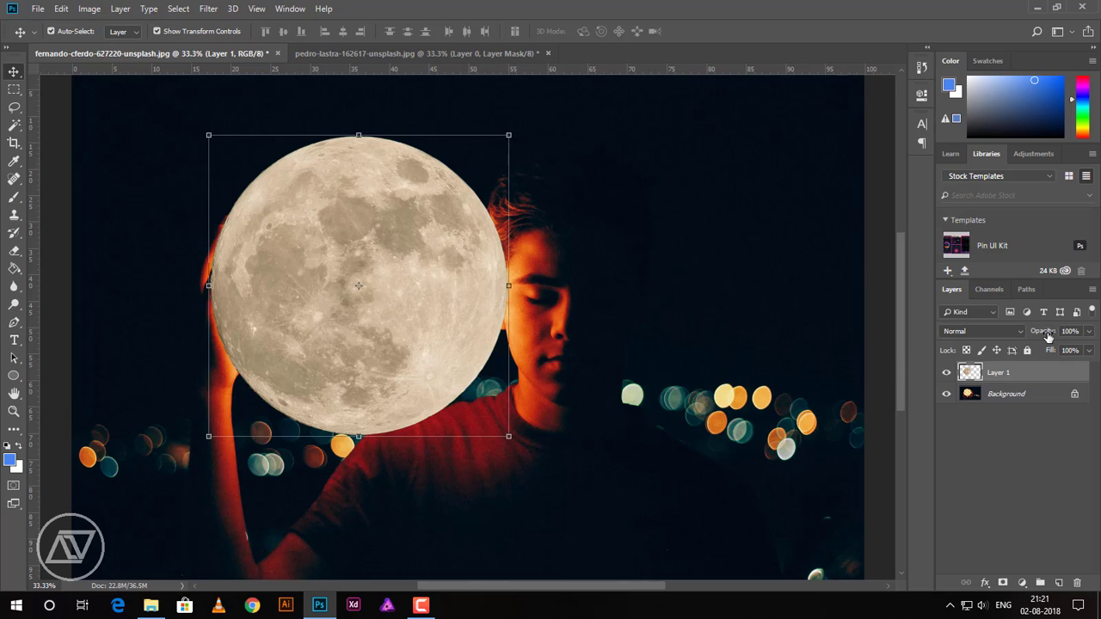
left_click_drag(1037, 334, 1023, 334)
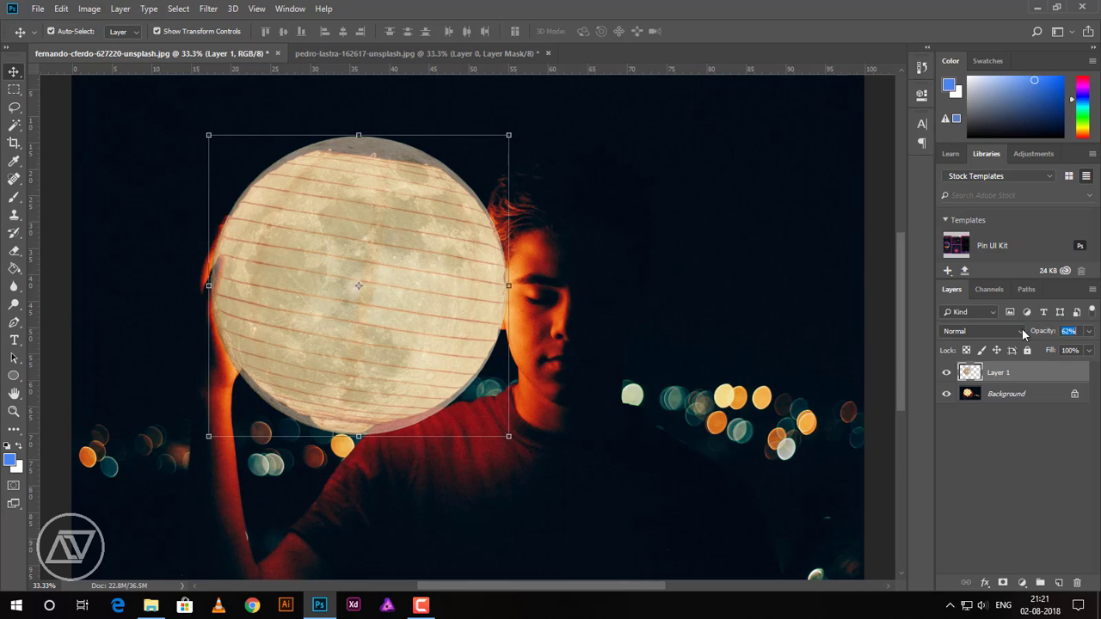
left_click(1003, 584)
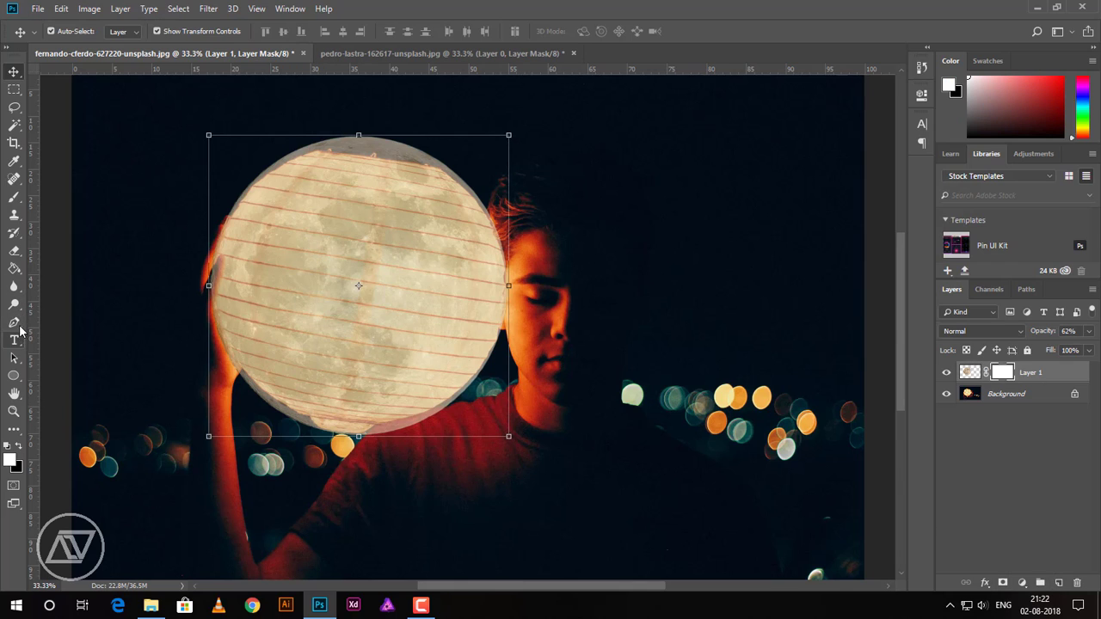
Choose the Brush tool and check its soft 0% hardness settings
left_click(10, 199)
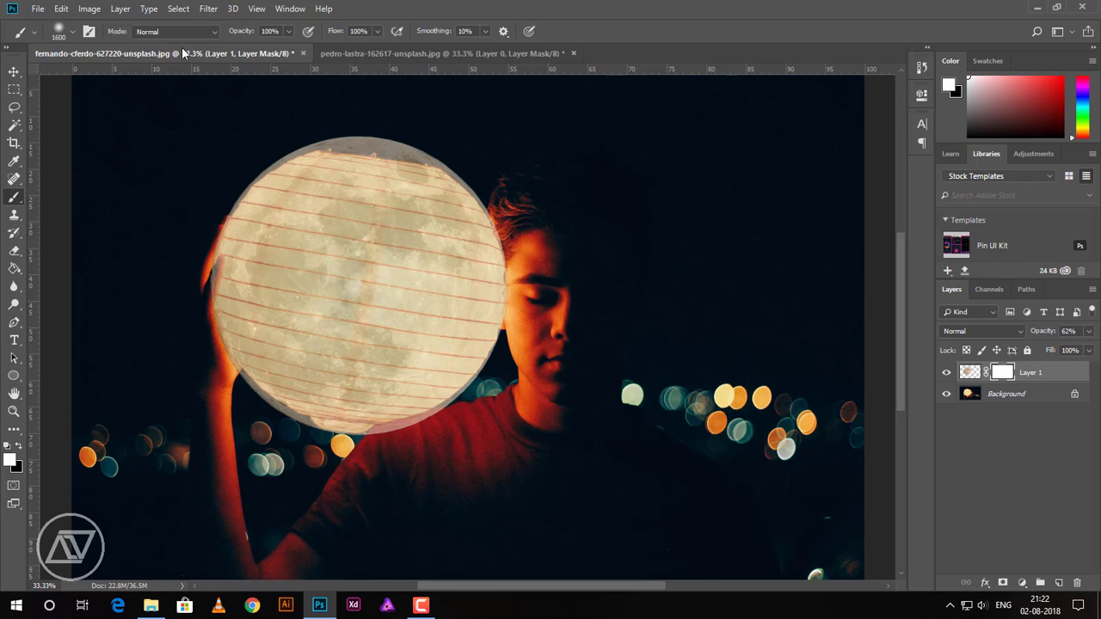
left_click(211, 33)
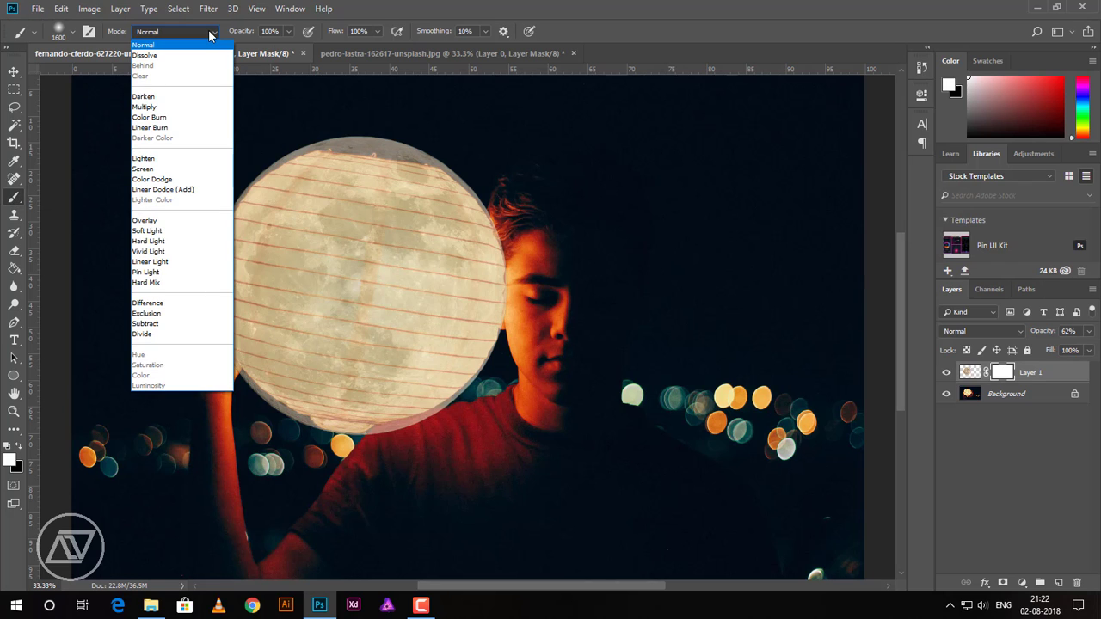
left_click(209, 35)
left_click(71, 34)
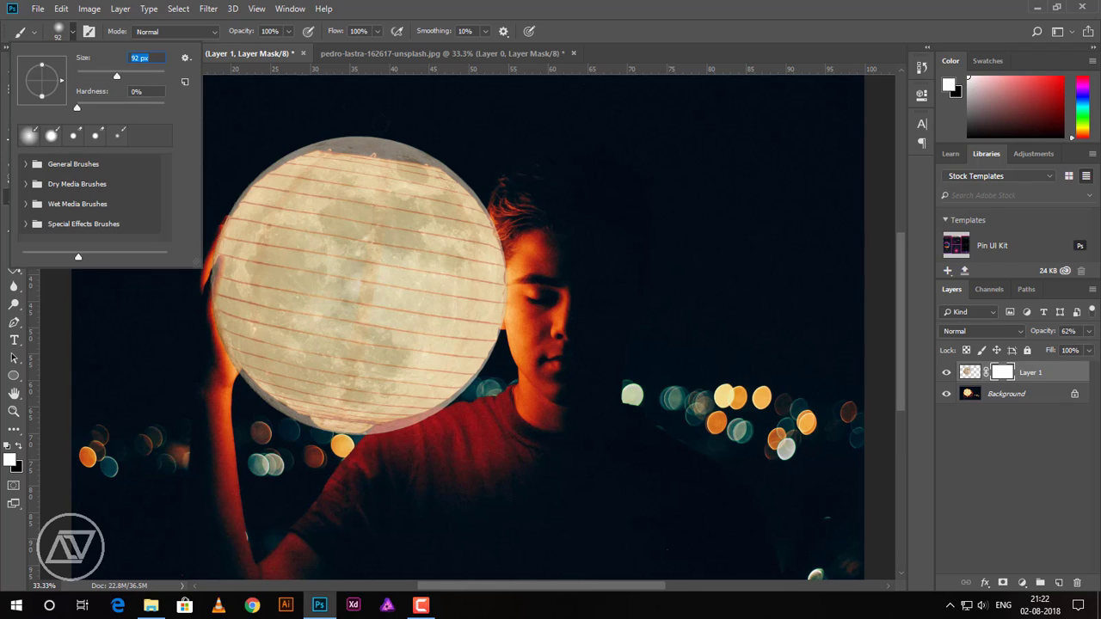
key("Return")
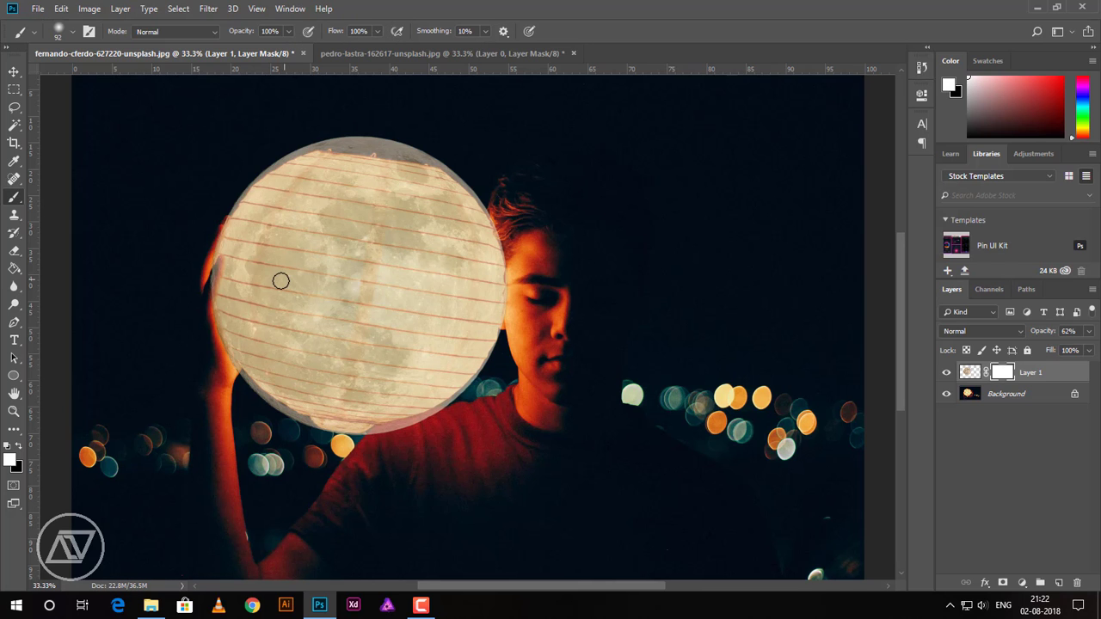
Zoom in on the moon's lower edge over the shirt and shrink the brush to 30 px
scroll(280, 281, "up", 2)
scroll(280, 280, "up", 2)
scroll(280, 281, "up", 1)
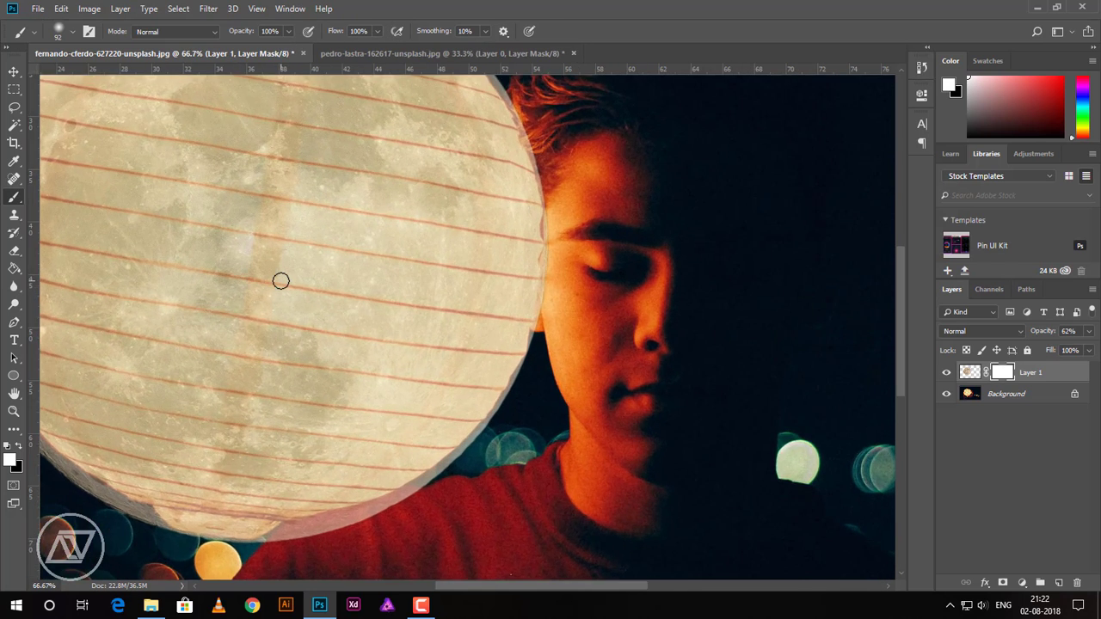
left_click_drag(226, 320, 404, 52)
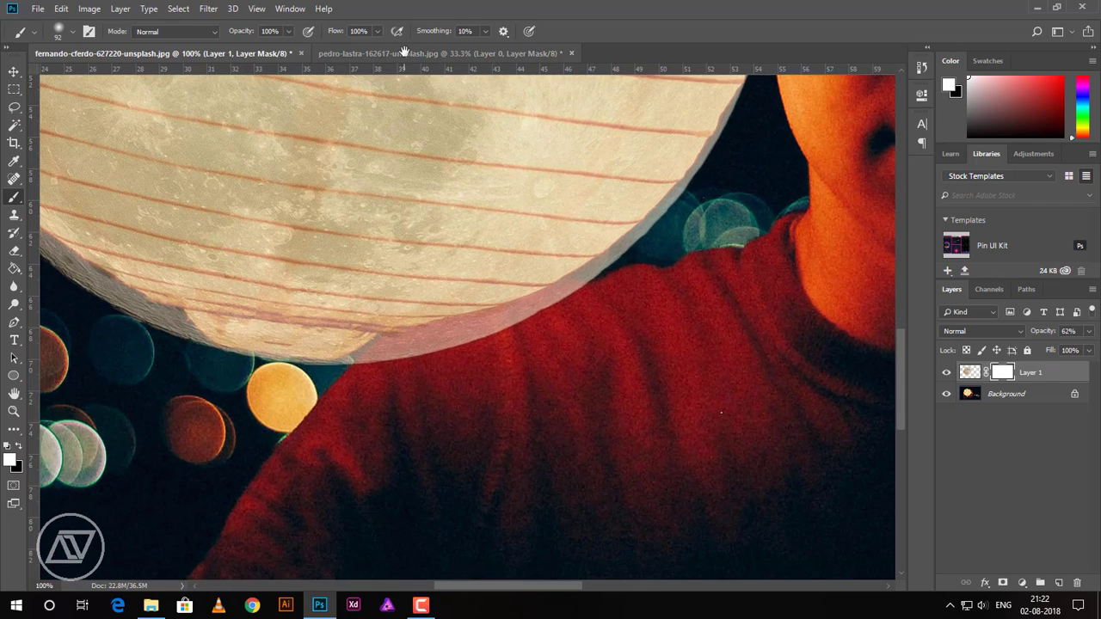
key("ctrl+plus")
key("ctrl+plus")
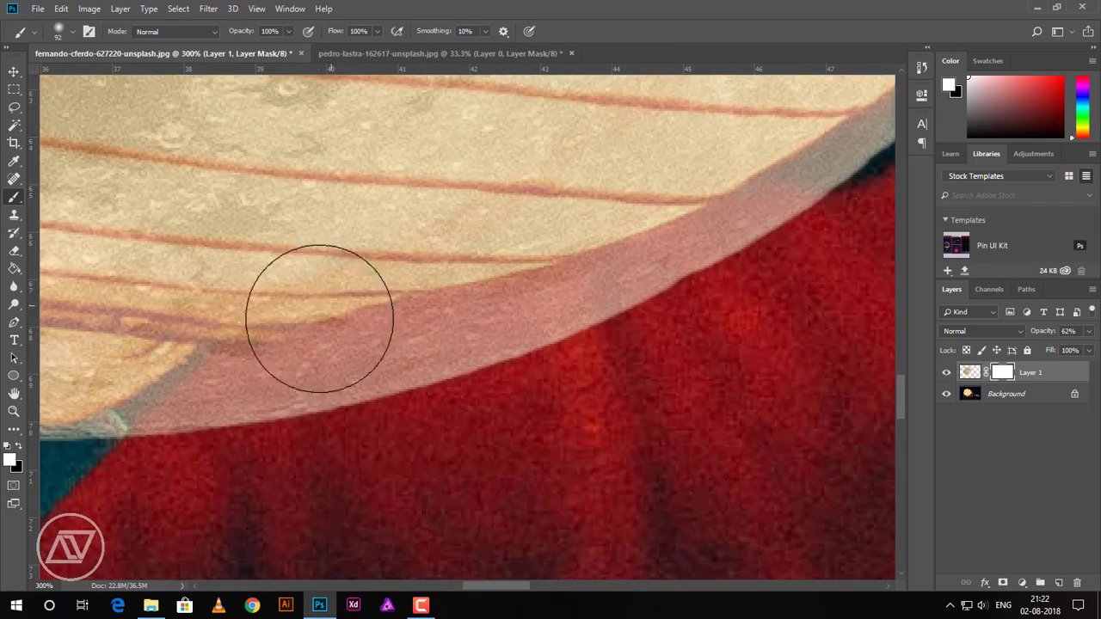
key("bracketleft")
key("bracketleft")
key("bracketleft")
key("bracketleft")
key("bracketleft")
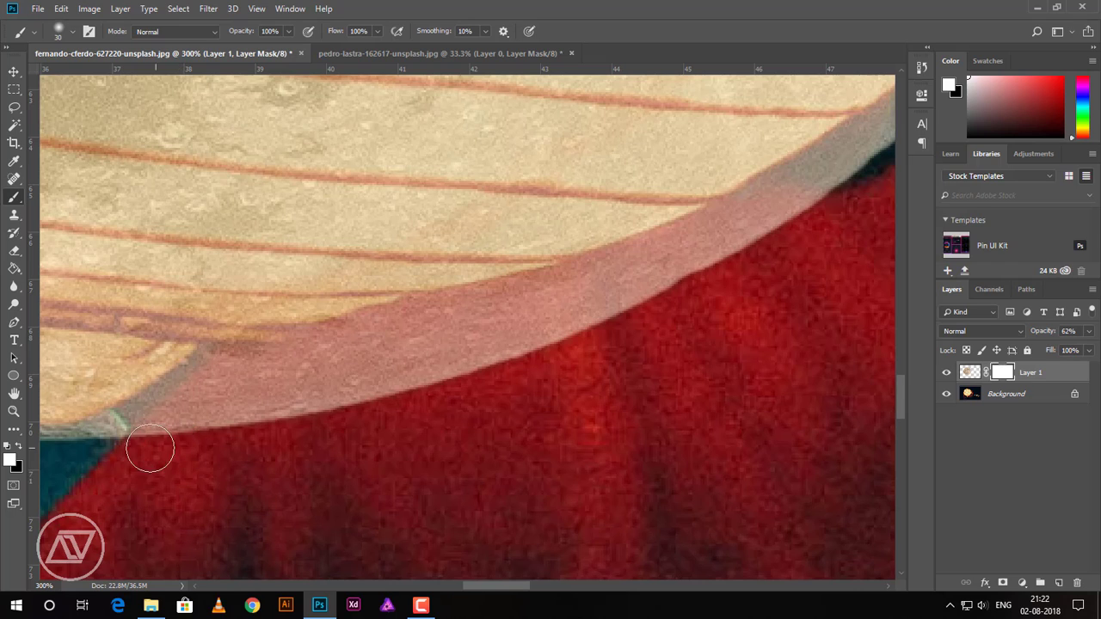
Adjust brush hardness, paint black over the shirt, then white to restore the moon edge
right_click(306, 311)
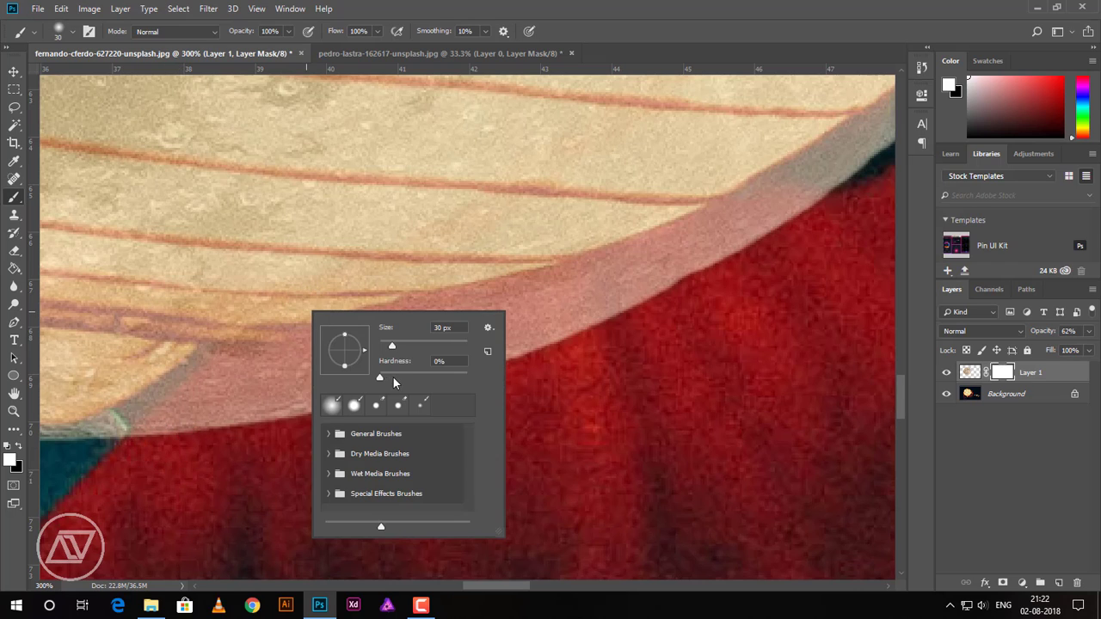
left_click_drag(403, 378, 419, 378)
key("Return")
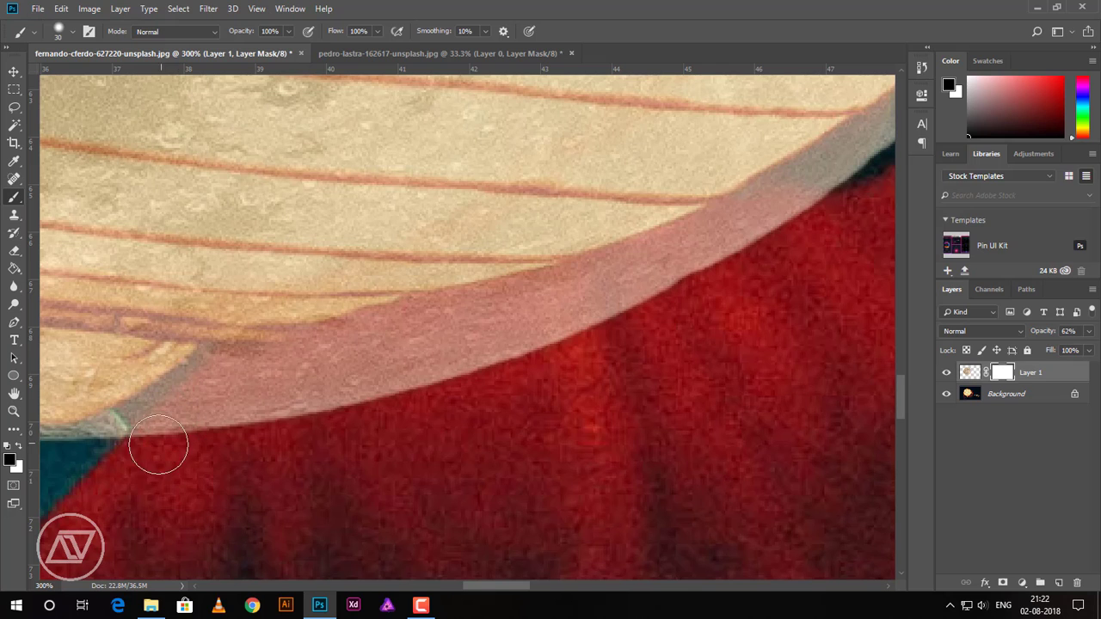
mouse_move(156, 447)
left_mouse_down()
mouse_move(238, 369)
mouse_move(653, 261)
mouse_move(764, 205)
mouse_move(750, 214)
mouse_move(853, 221)
left_mouse_up()
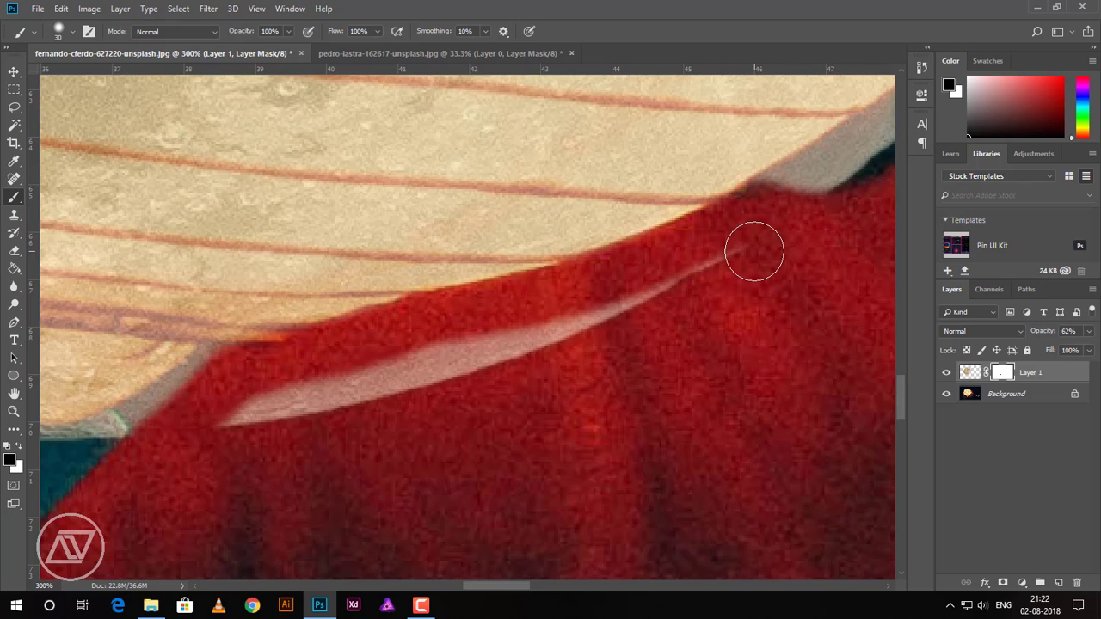
mouse_move(755, 246)
left_mouse_down()
mouse_move(490, 364)
mouse_move(238, 418)
mouse_move(593, 322)
left_mouse_up()
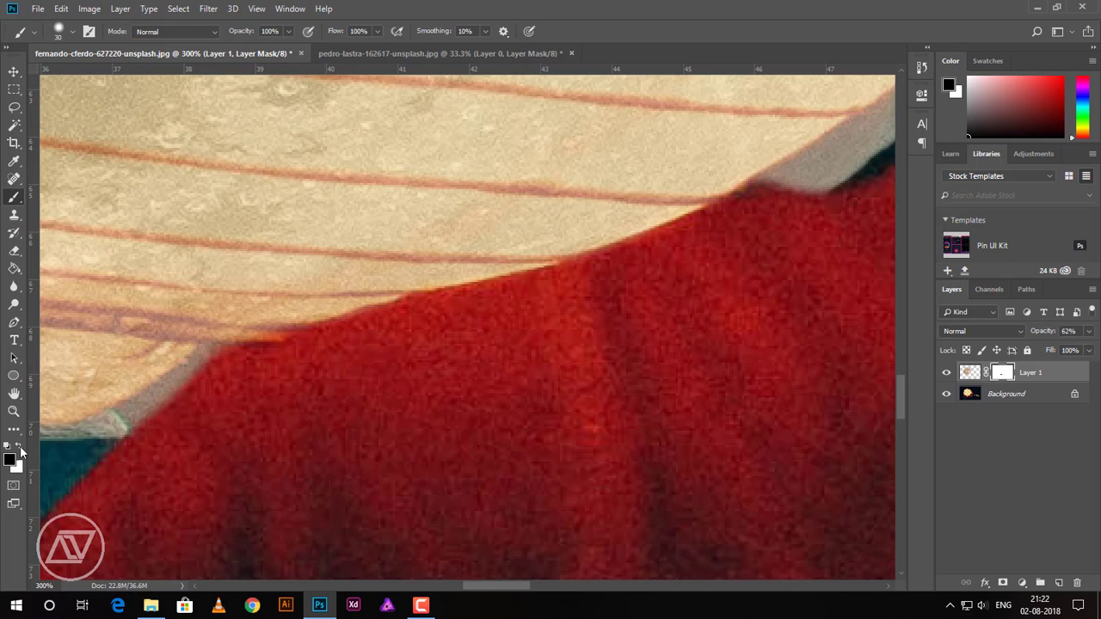
key("x")
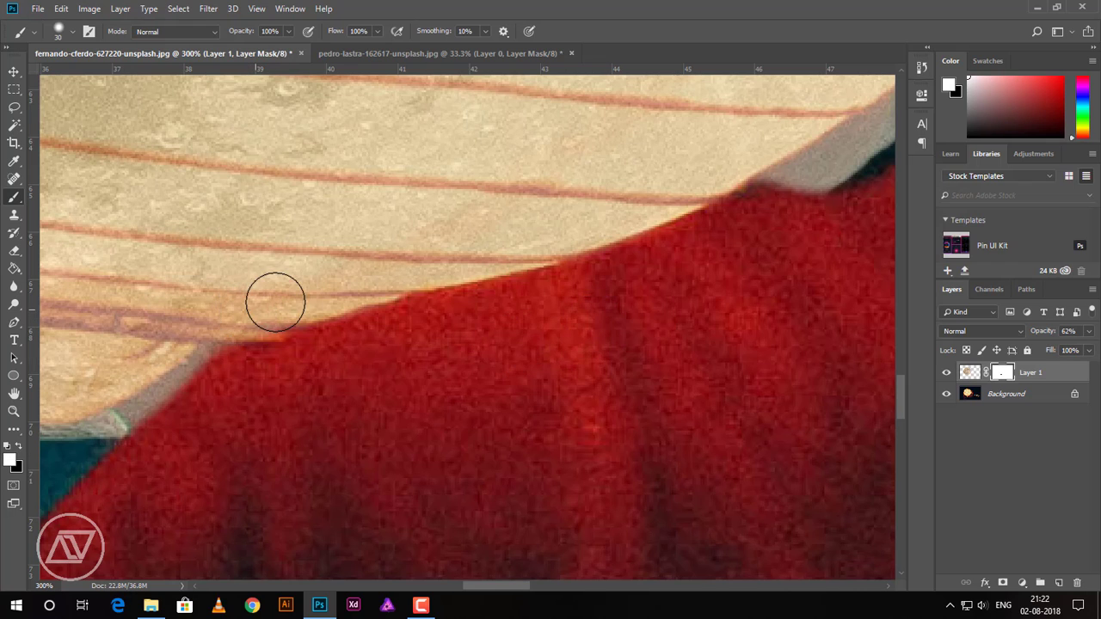
mouse_move(256, 312)
left_mouse_down()
mouse_move(278, 310)
mouse_move(253, 310)
left_mouse_up()
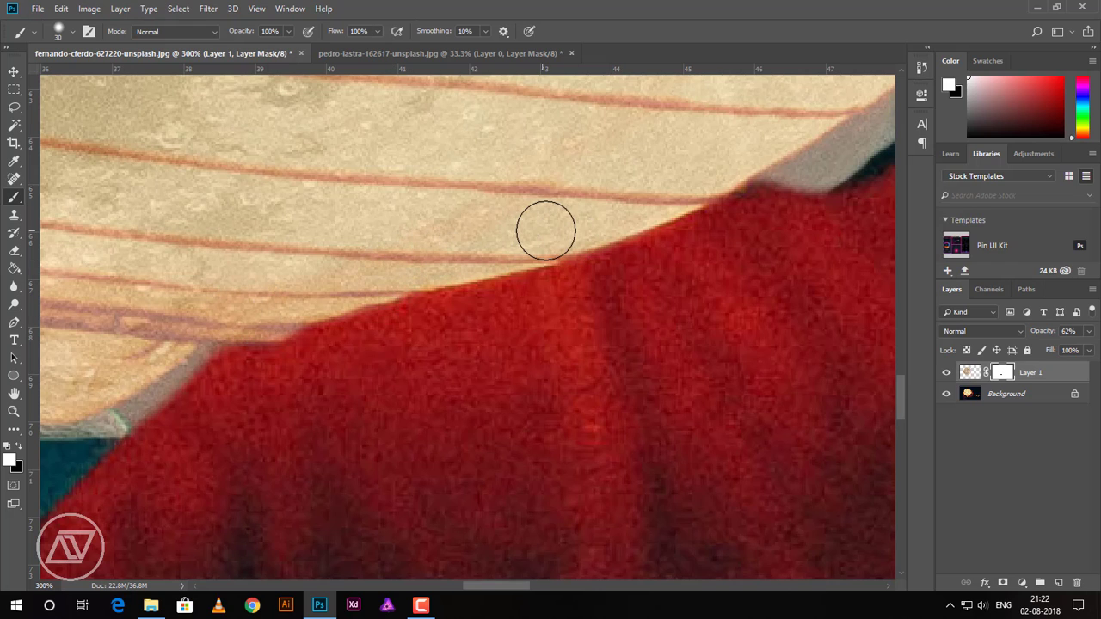
left_click(19, 445)
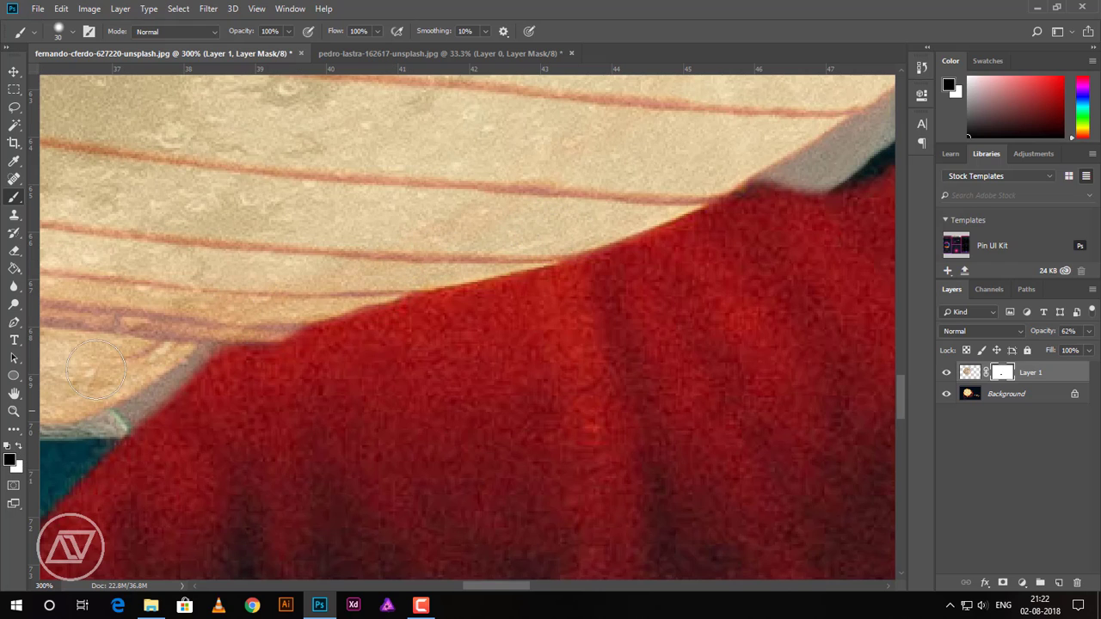
Paint black on the mask along the moon's left rim so the finger shows in front
left_click_drag(148, 248, 487, 369)
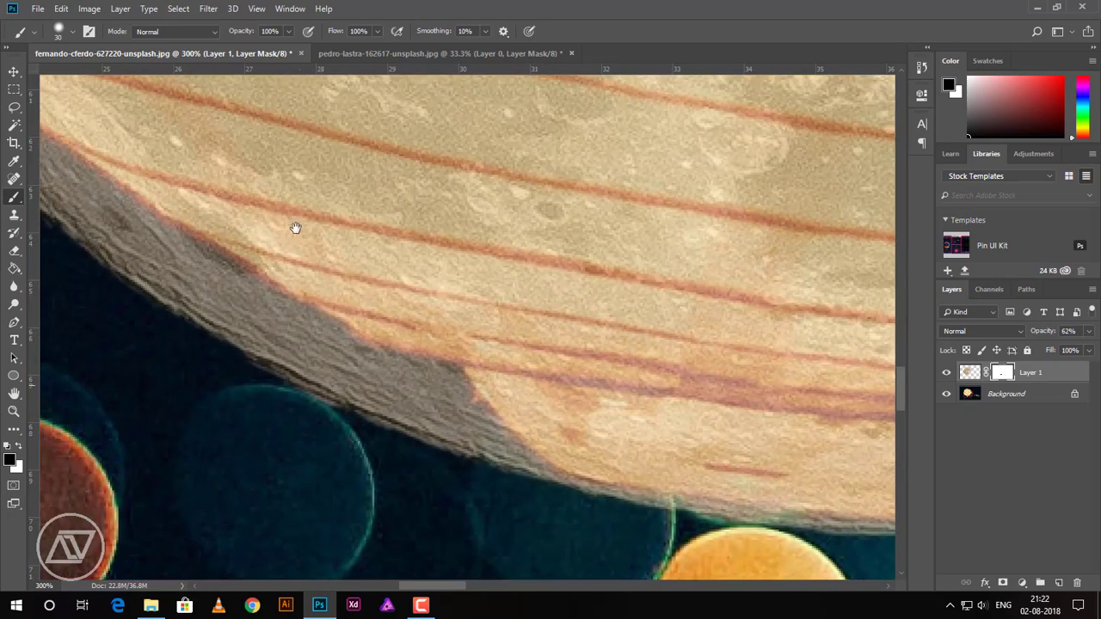
mouse_move(295, 229)
left_mouse_down()
mouse_move(556, 408)
mouse_move(774, 482)
left_mouse_up()
left_click_drag(444, 172, 487, 405)
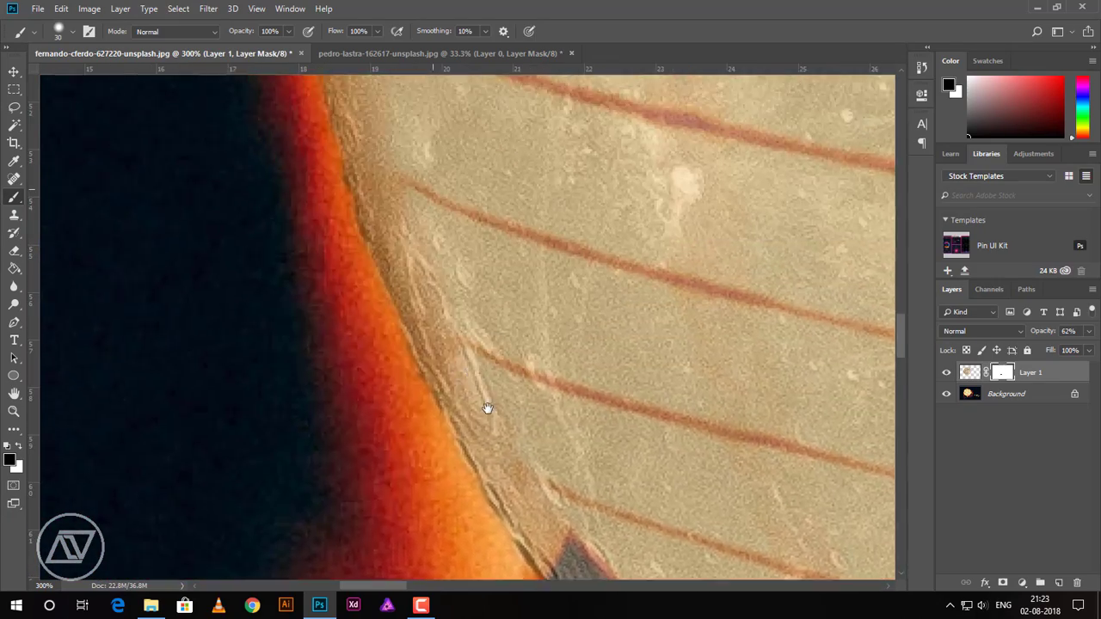
mouse_move(497, 213)
left_mouse_down()
mouse_move(403, 297)
mouse_move(364, 383)
mouse_move(412, 233)
left_mouse_up()
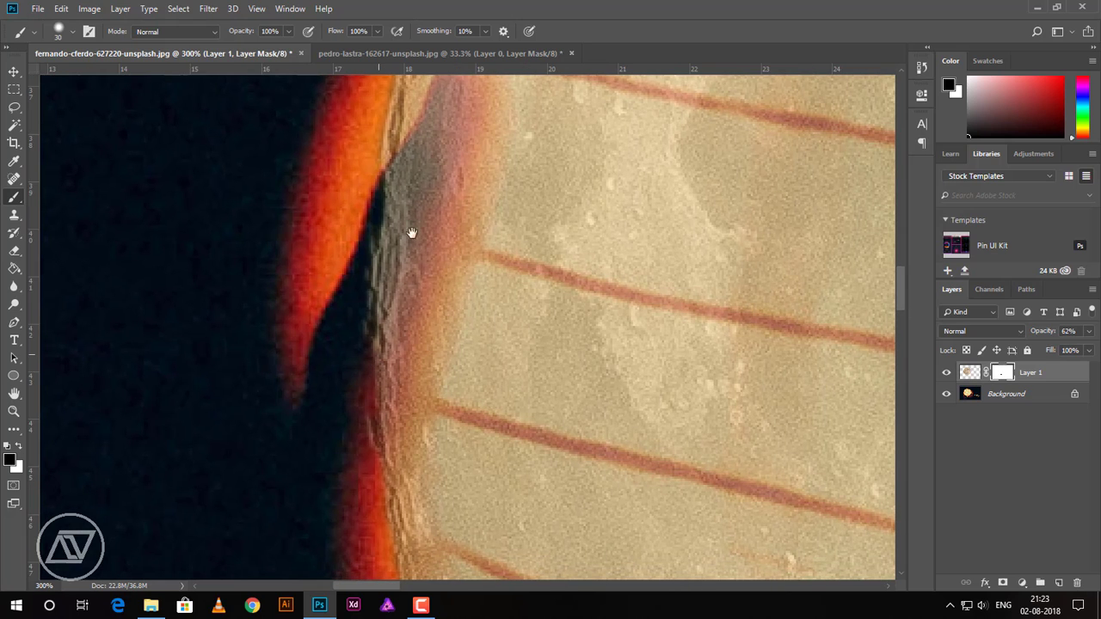
left_click_drag(488, 158, 467, 201)
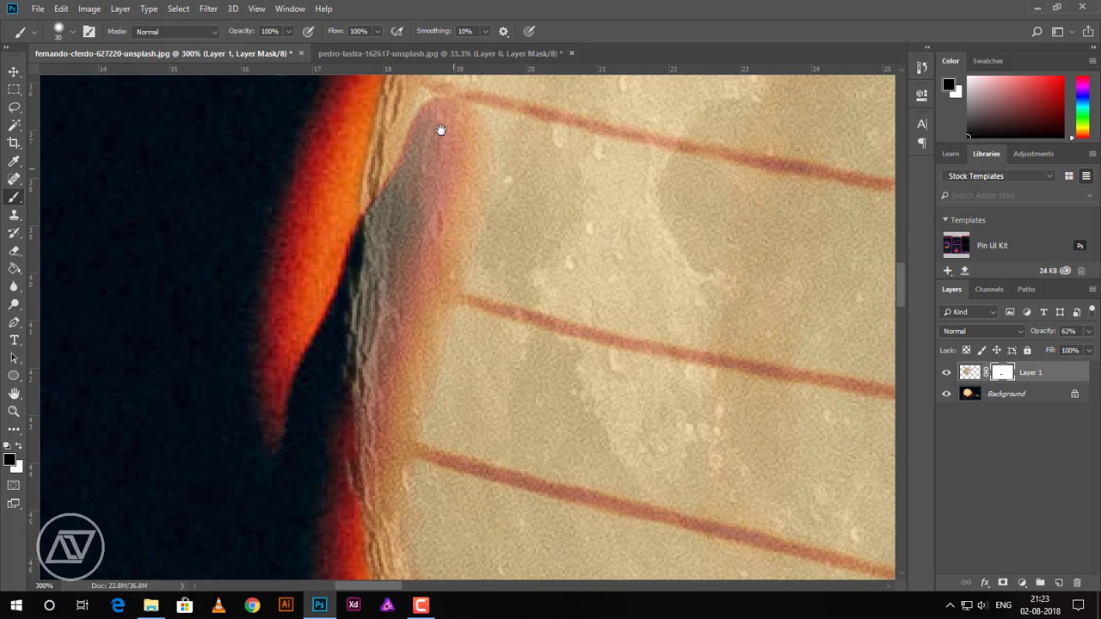
left_click_drag(442, 126, 327, 266)
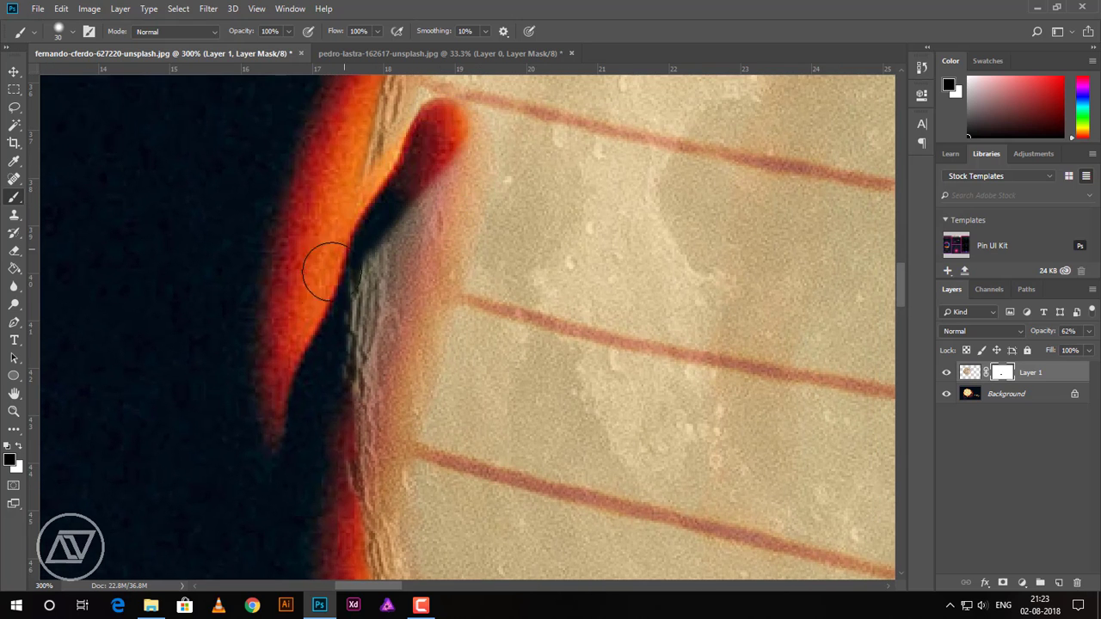
left_click_drag(454, 133, 361, 391)
mouse_move(435, 135)
left_mouse_down()
mouse_move(445, 209)
mouse_move(381, 393)
mouse_move(361, 529)
left_mouse_up()
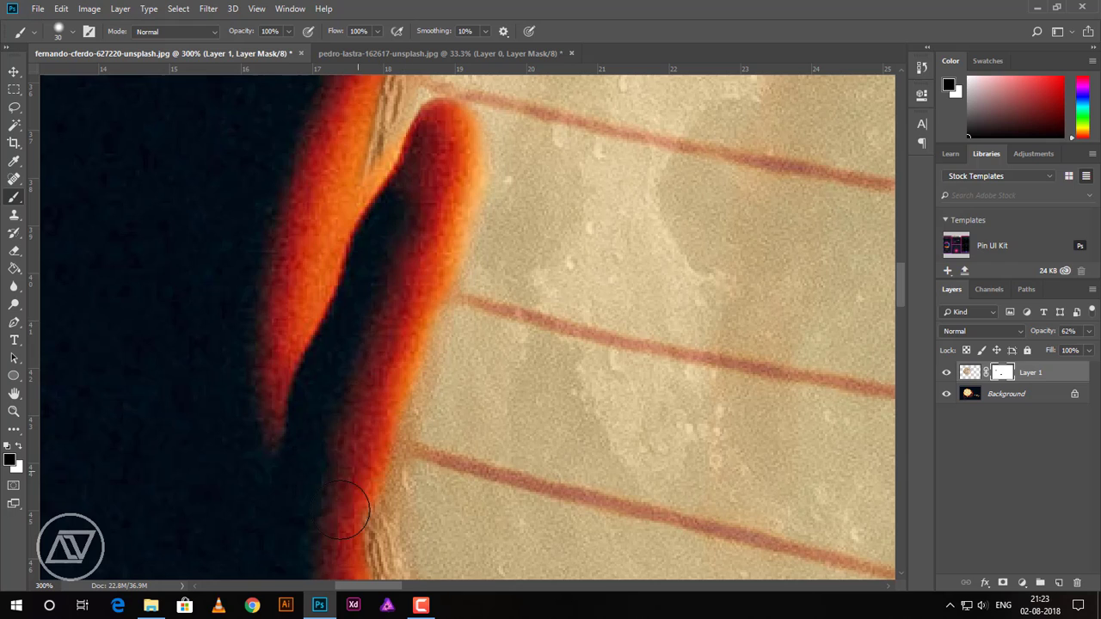
mouse_move(418, 305)
left_mouse_down()
mouse_move(373, 405)
mouse_move(406, 370)
mouse_move(365, 462)
left_mouse_up()
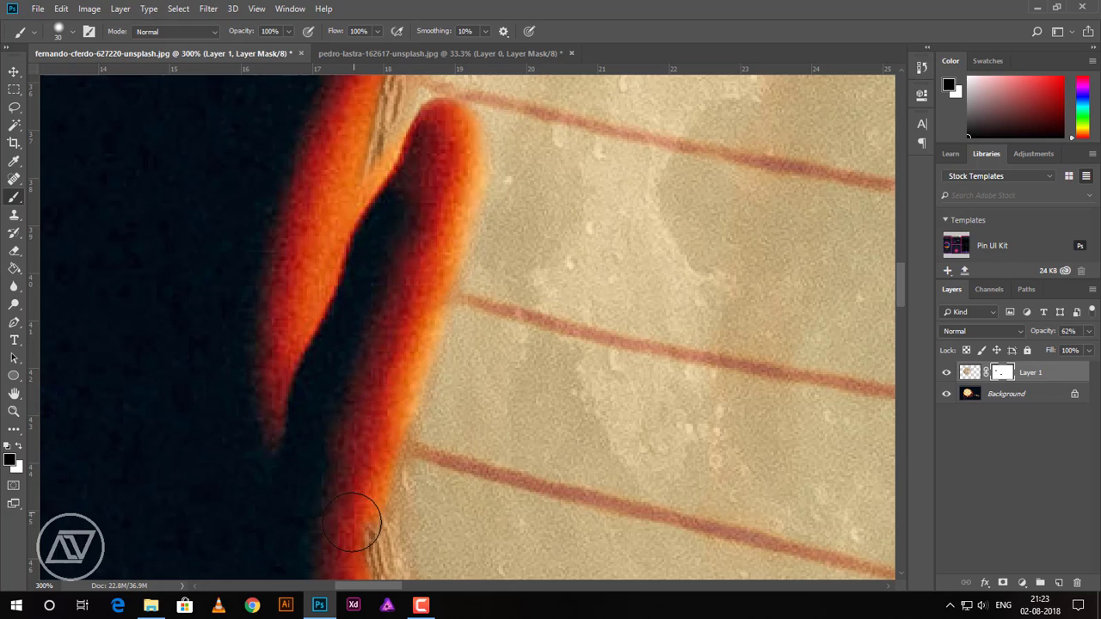
Zoom in and mask the moon over the upper fingertip, smoothing its orange edge
scroll(473, 219, "up", 2)
scroll(454, 210, "up", 2)
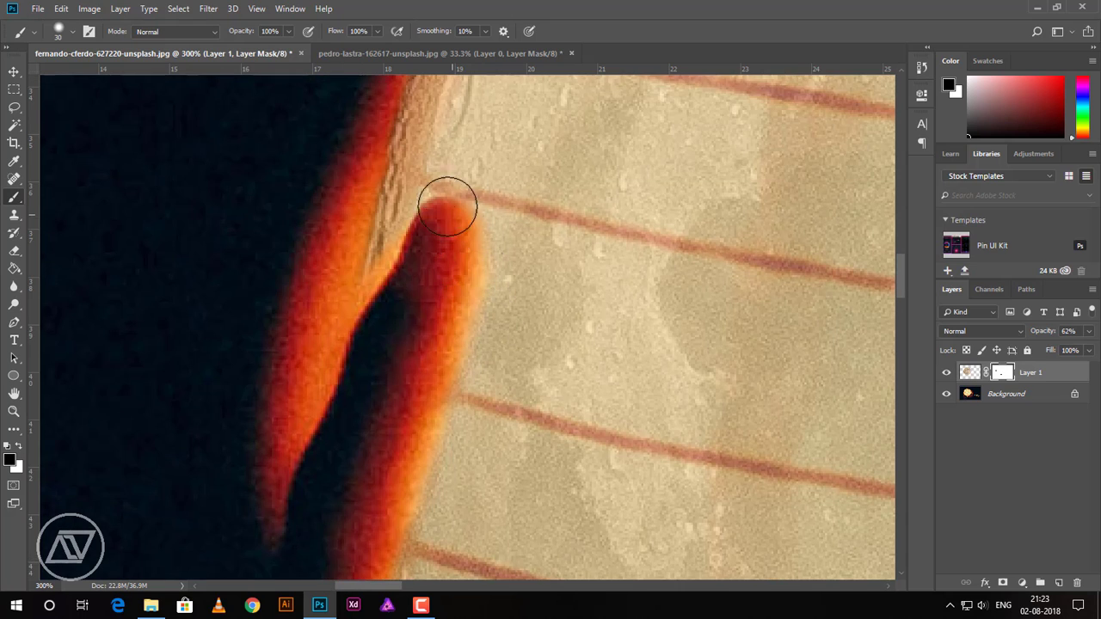
scroll(447, 206, "up", 2)
mouse_move(450, 204)
left_mouse_down()
mouse_move(418, 111)
mouse_move(374, 253)
mouse_move(369, 346)
mouse_move(393, 356)
left_mouse_up()
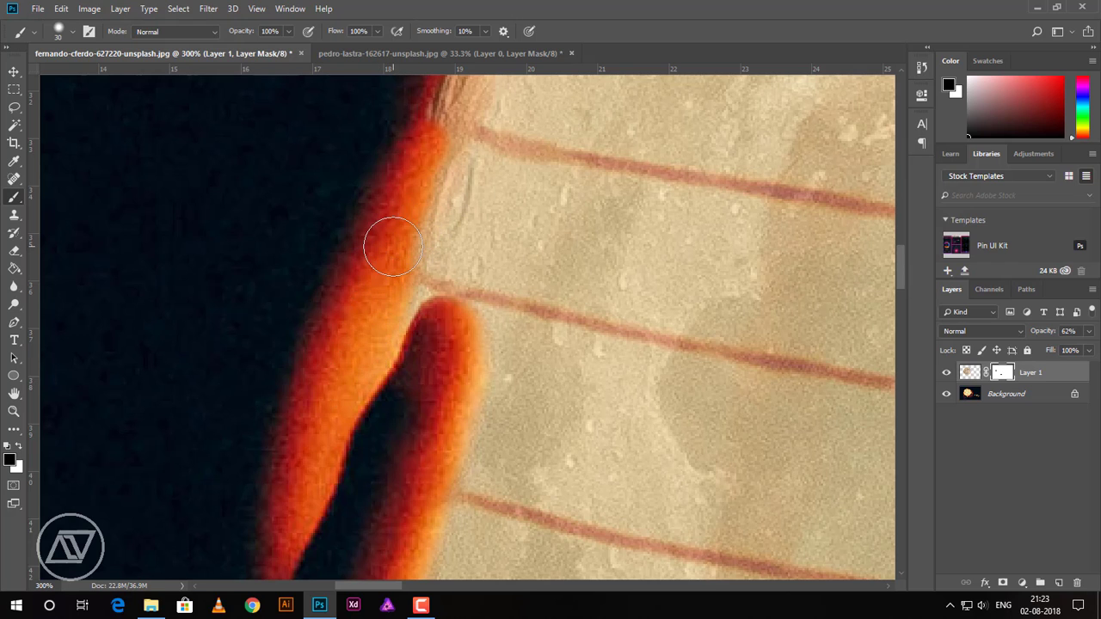
left_click_drag(570, 172, 521, 364)
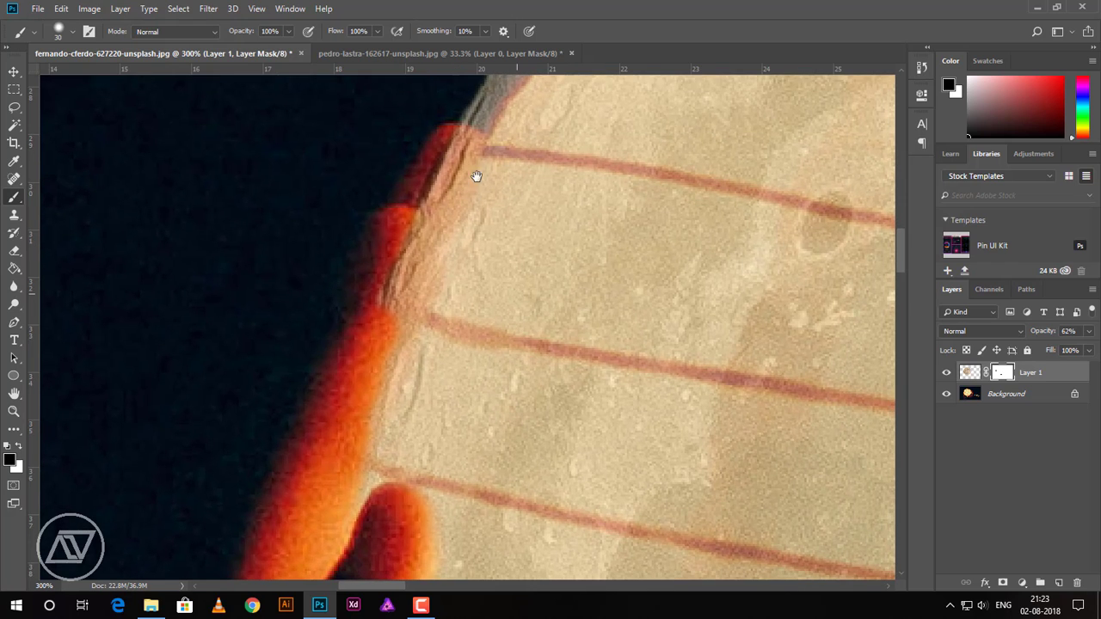
left_click_drag(393, 233, 339, 388)
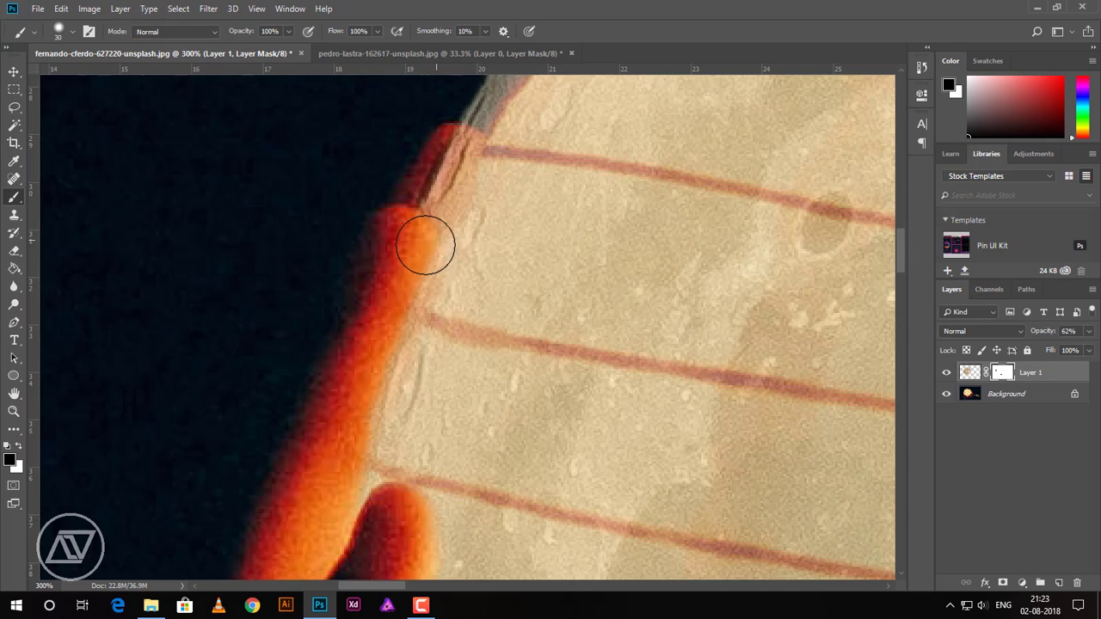
mouse_move(425, 241)
left_mouse_down()
mouse_move(414, 224)
mouse_move(437, 164)
mouse_move(459, 152)
mouse_move(447, 152)
mouse_move(438, 181)
left_mouse_up()
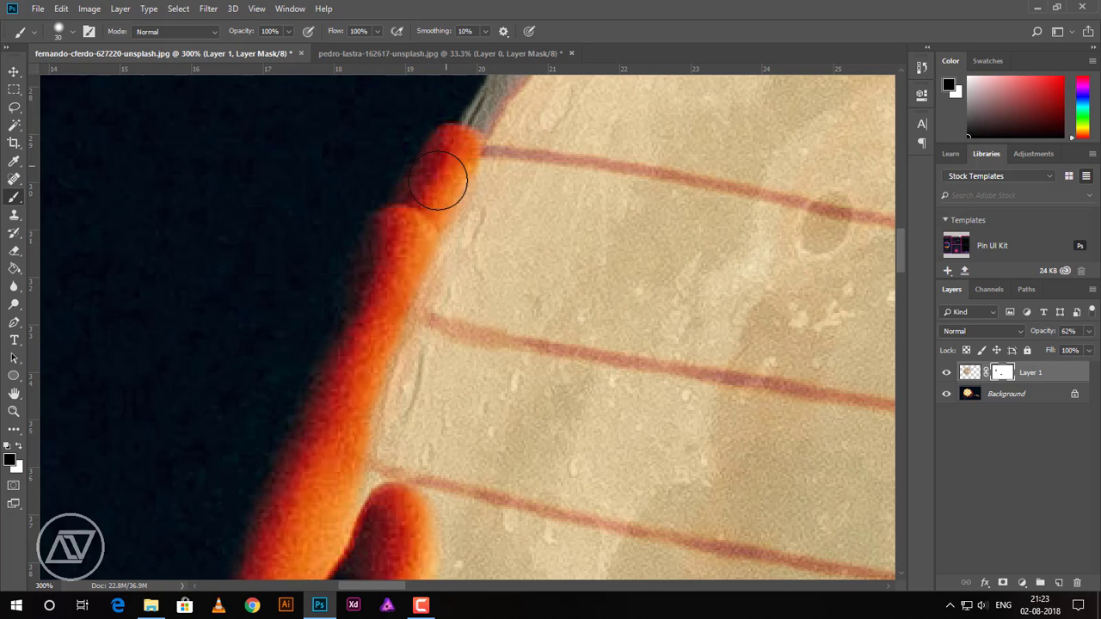
Zoom back out and mask the moon rim along the lower finger
scroll(426, 204, "down", 1)
scroll(413, 222, "down", 2)
scroll(381, 221, "down", 1)
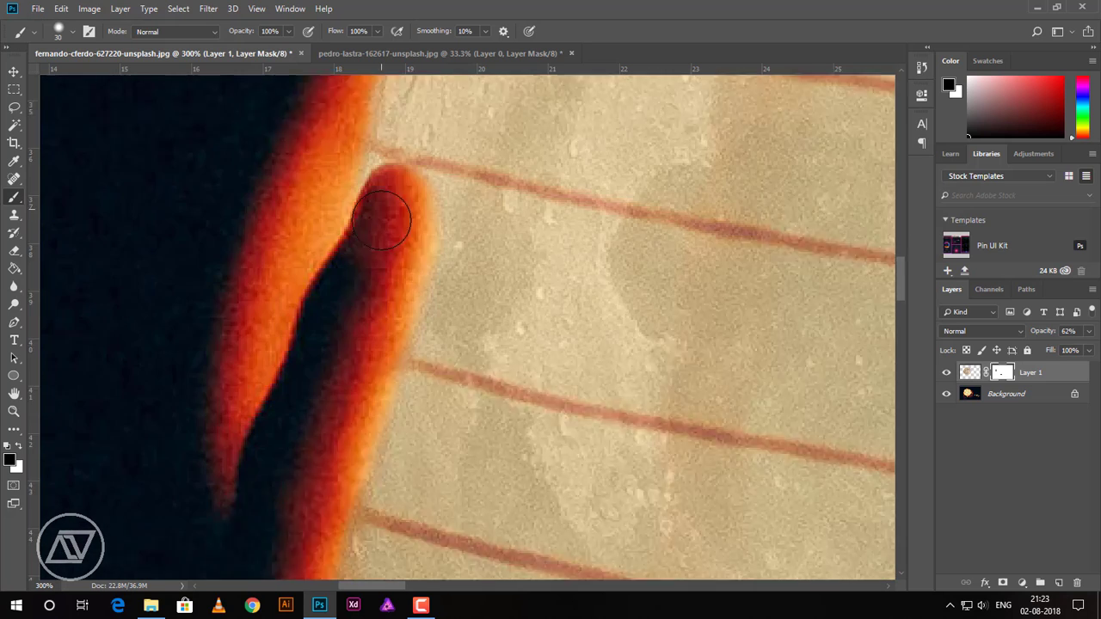
scroll(381, 215, "down", 1)
scroll(379, 211, "down", 1)
scroll(352, 180, "down", 1)
scroll(322, 214, "down", 1)
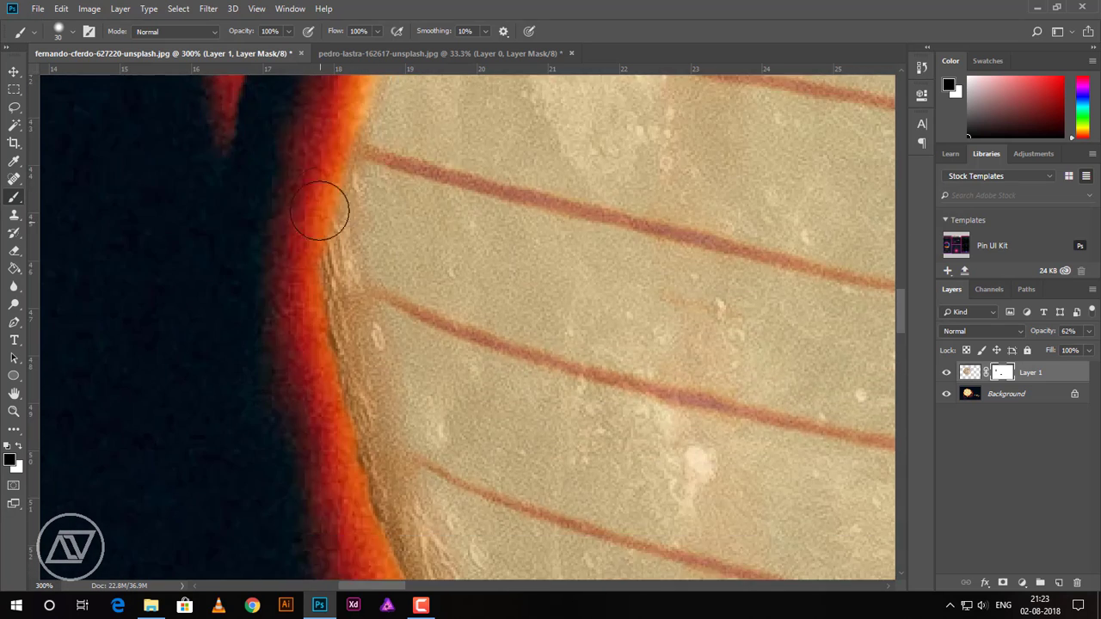
left_click_drag(304, 224, 320, 430)
Set the moon layer to 100% opacity, then reselect its mask with default black/white colours
key("ctrl+minus")
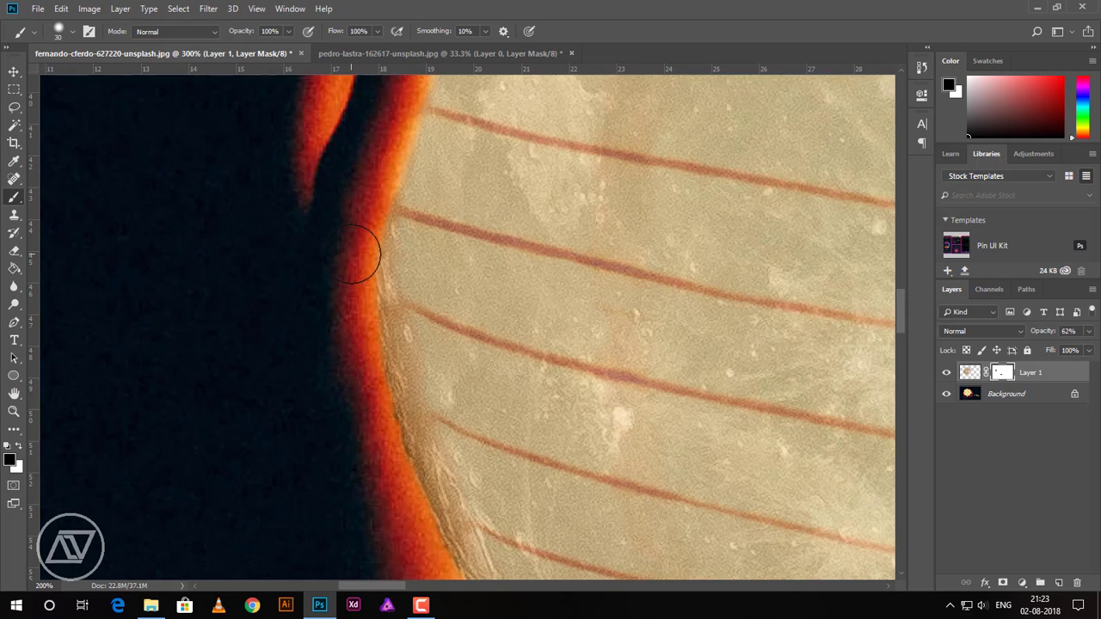
key("ctrl+minus")
key("ctrl+minus")
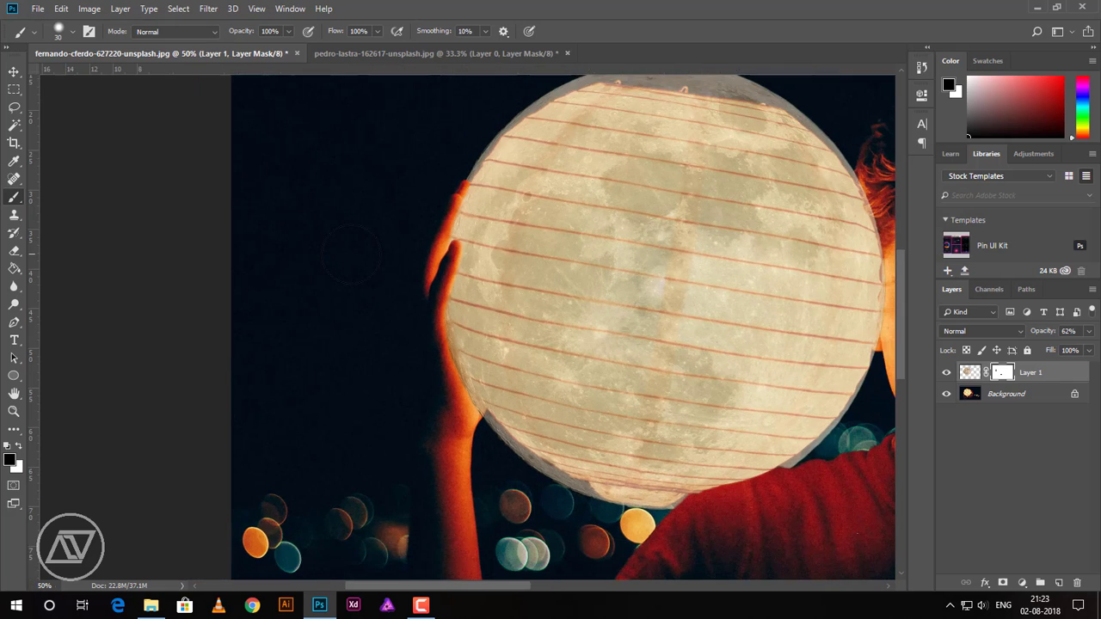
key("ctrl+minus")
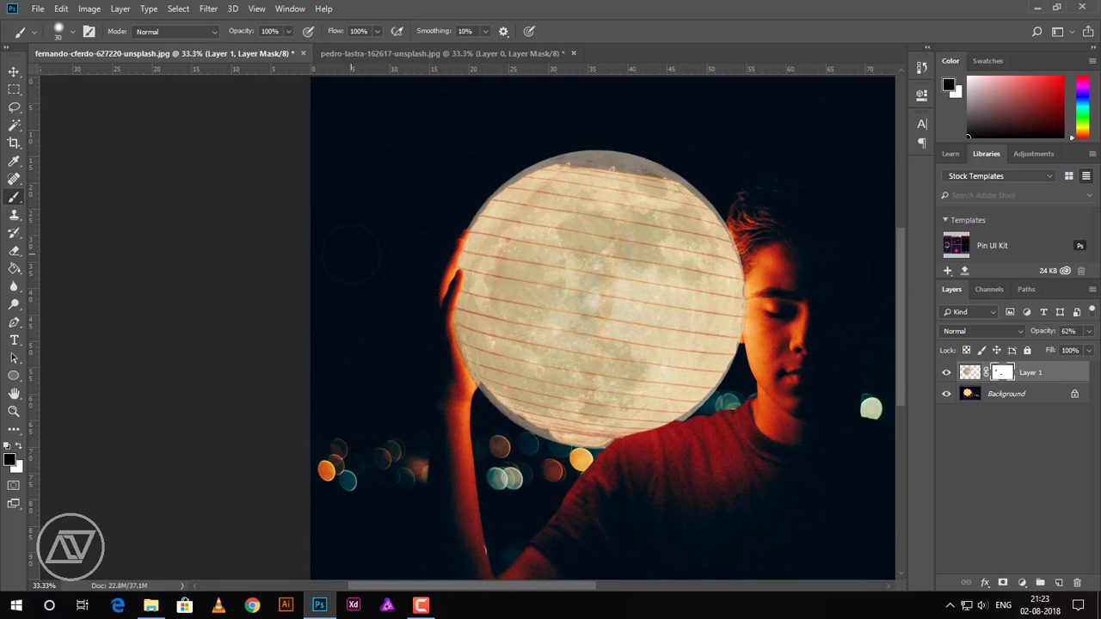
key("v")
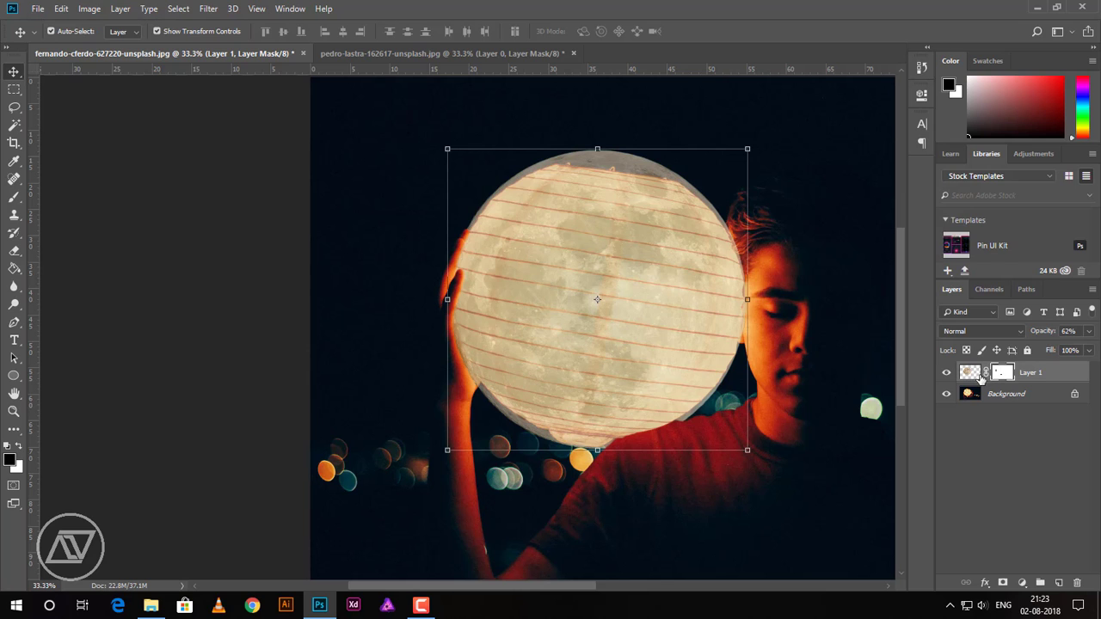
left_click(970, 371)
left_click_drag(1039, 334, 1075, 336)
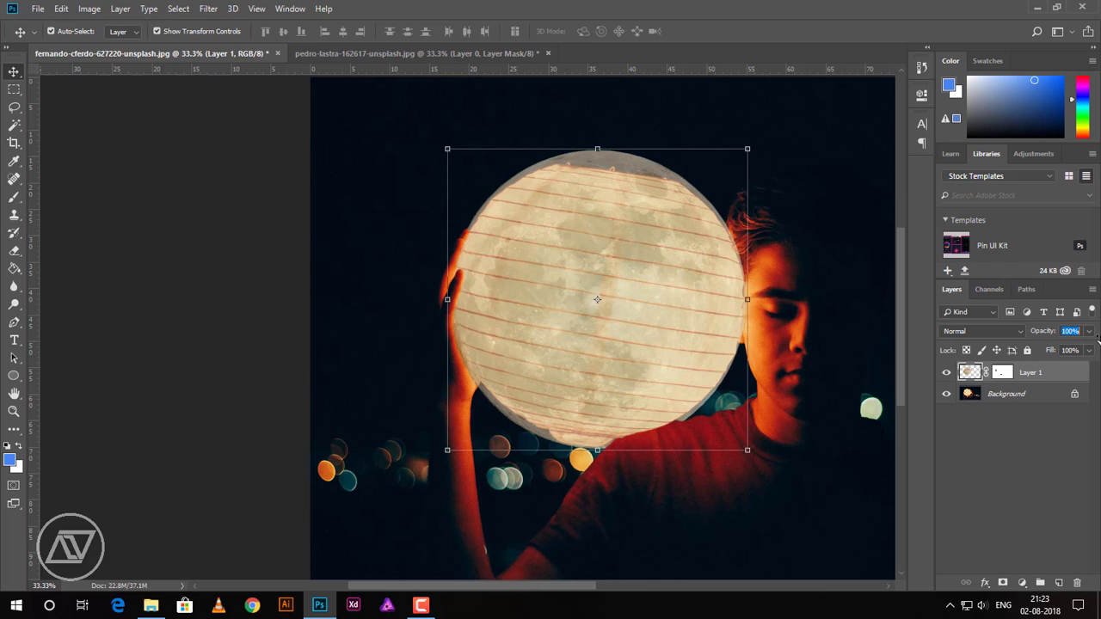
key("ctrl+minus")
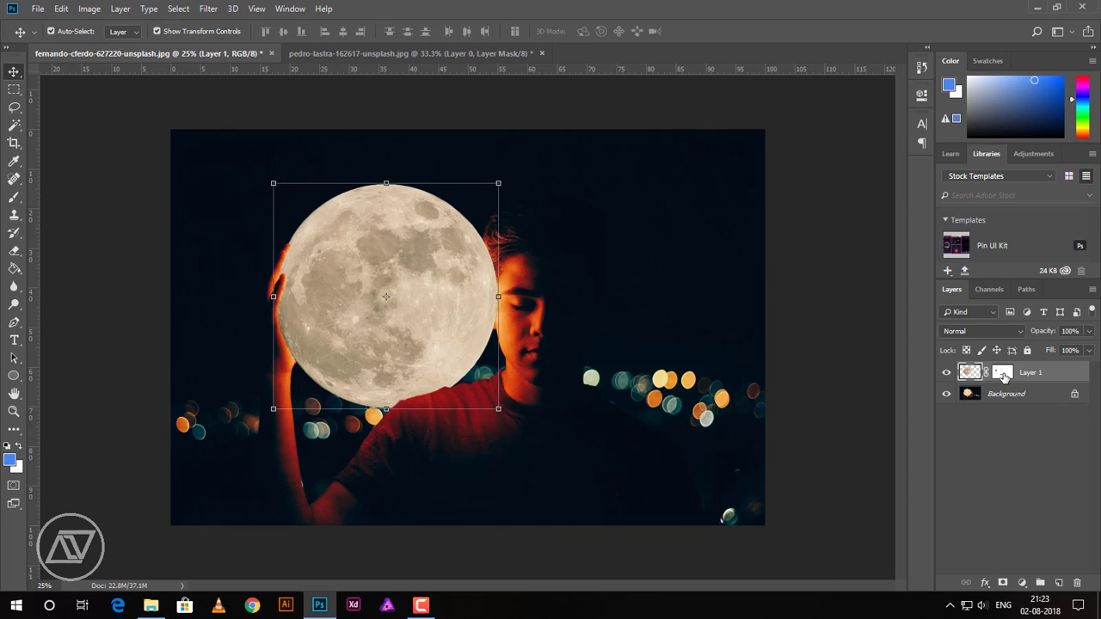
left_click(1002, 372)
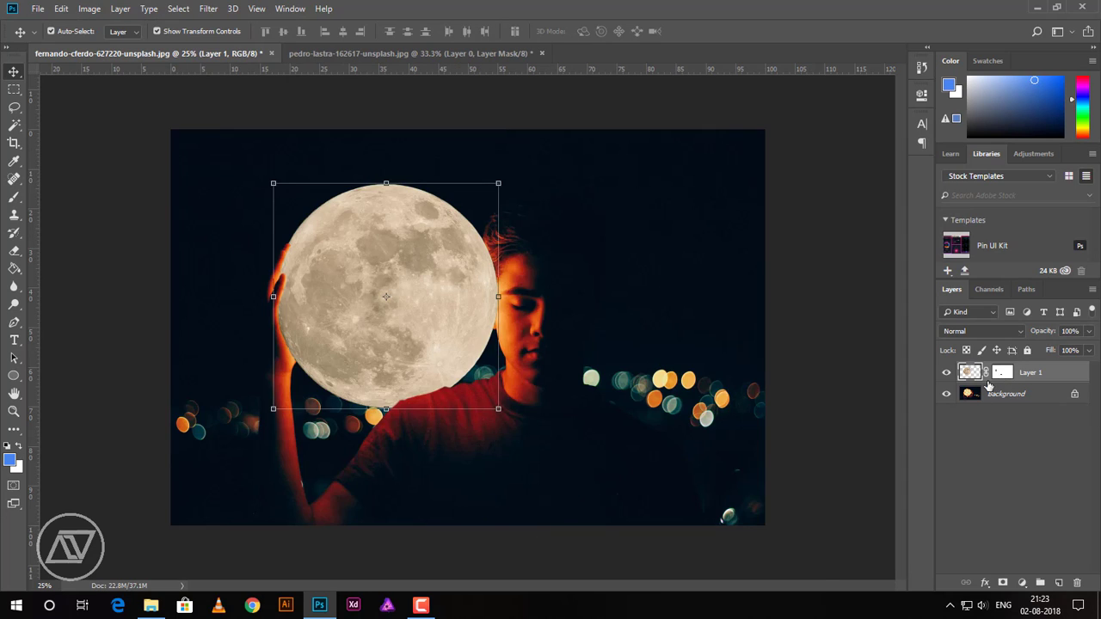
left_click(17, 446)
left_click(13, 196)
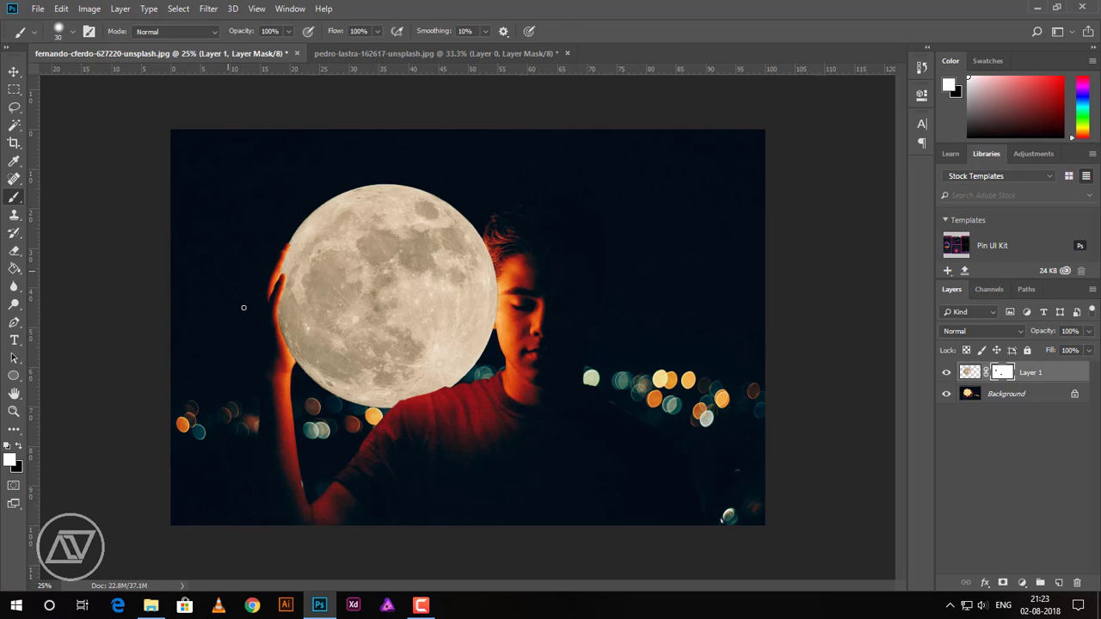
key("ctrl+plus")
key("ctrl+plus")
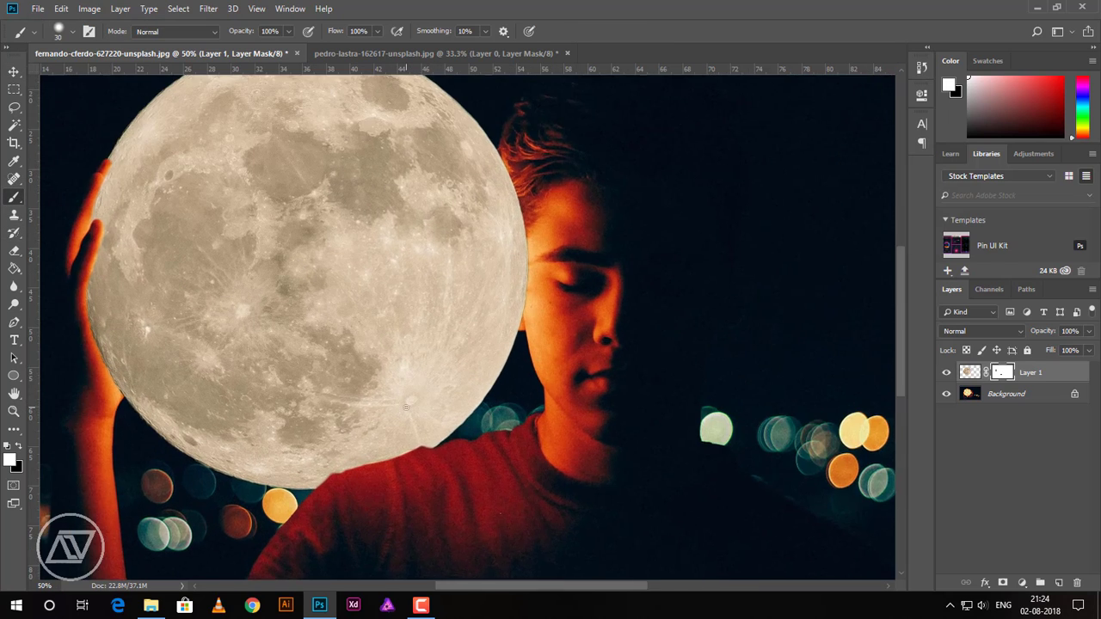
key("ctrl+plus")
key("ctrl+plus")
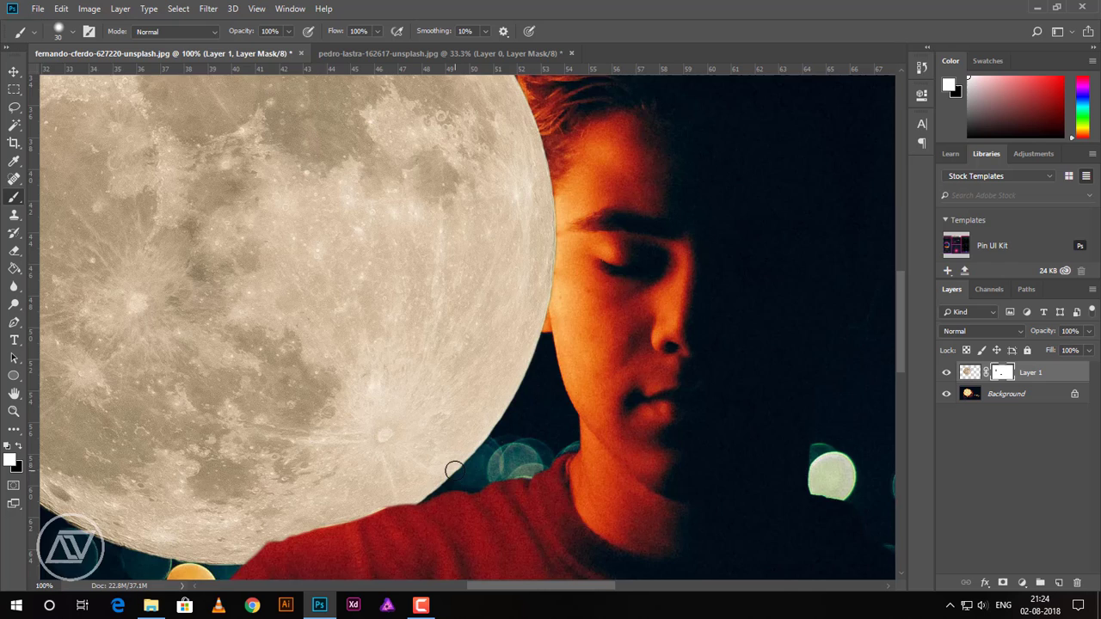
key("ctrl+minus")
key("ctrl+minus")
key("ctrl+minus")
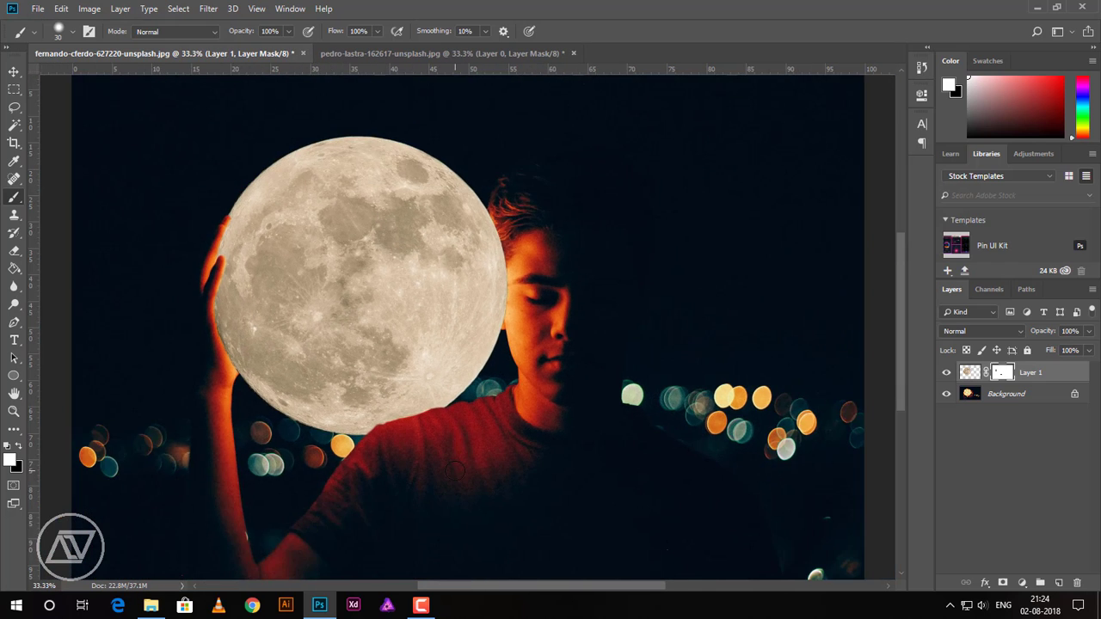
key("ctrl+minus")
Add a Curves adjustment layer clipped to the moon layer
left_click(14, 71)
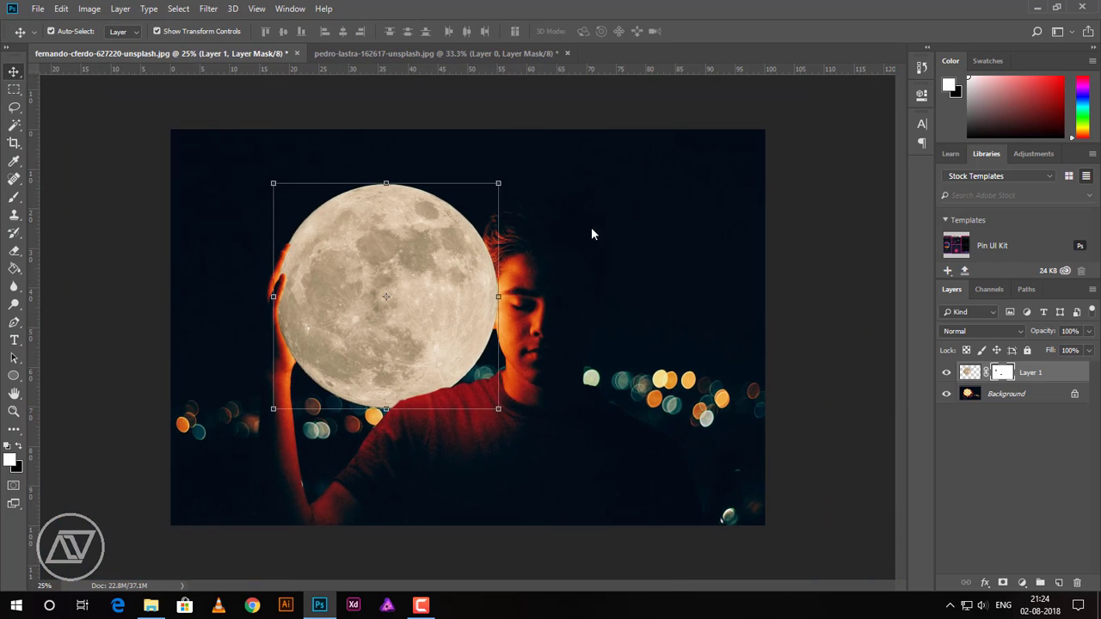
left_click(970, 373)
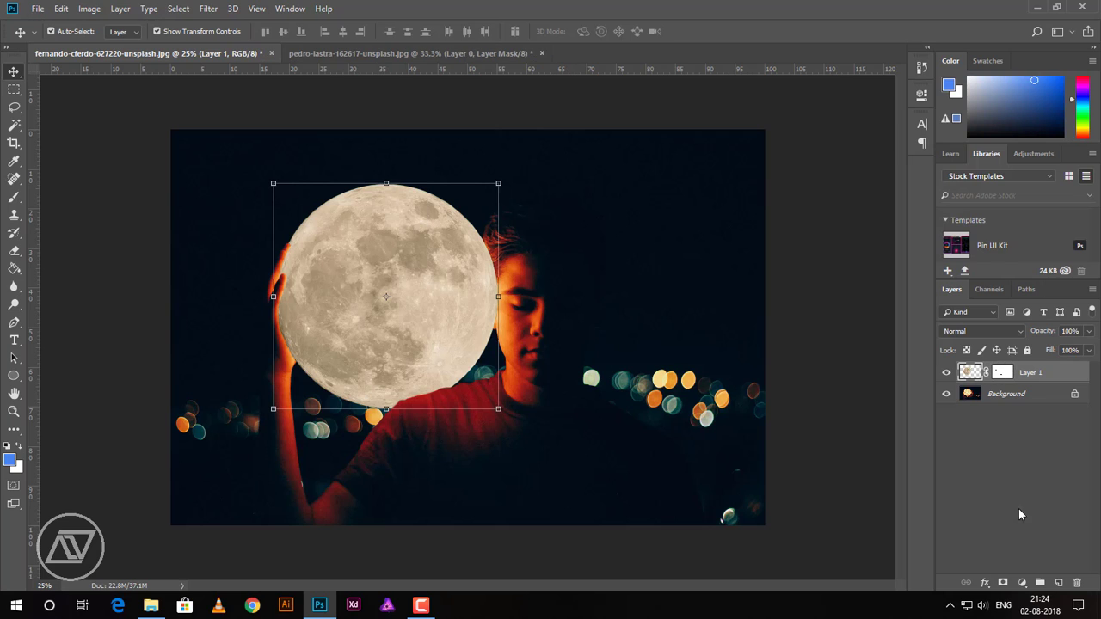
left_click(1022, 584)
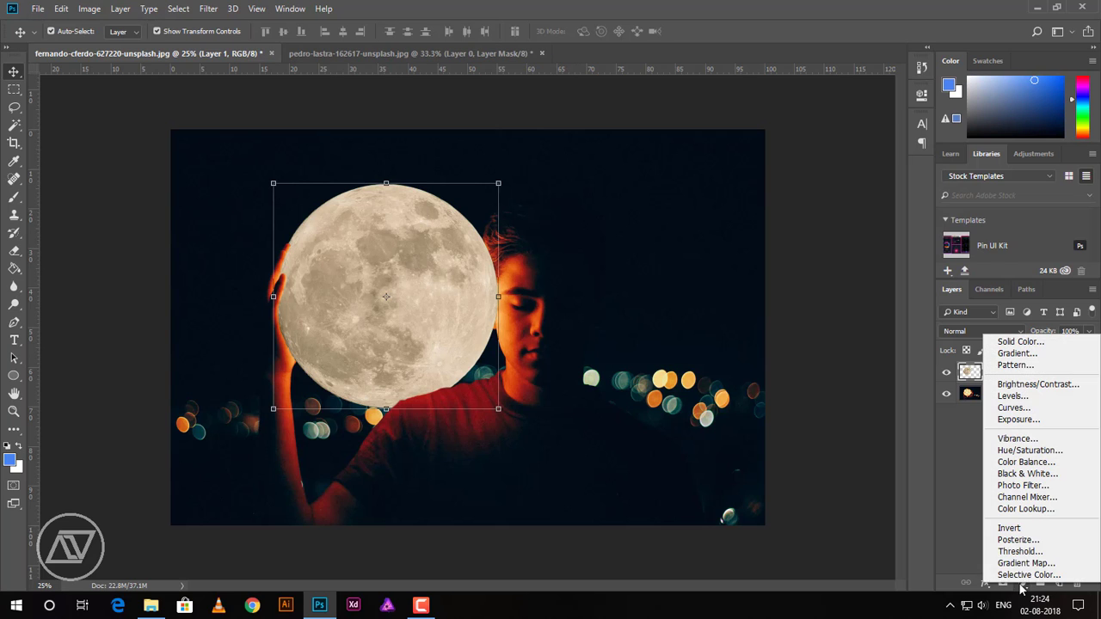
left_click(1028, 410)
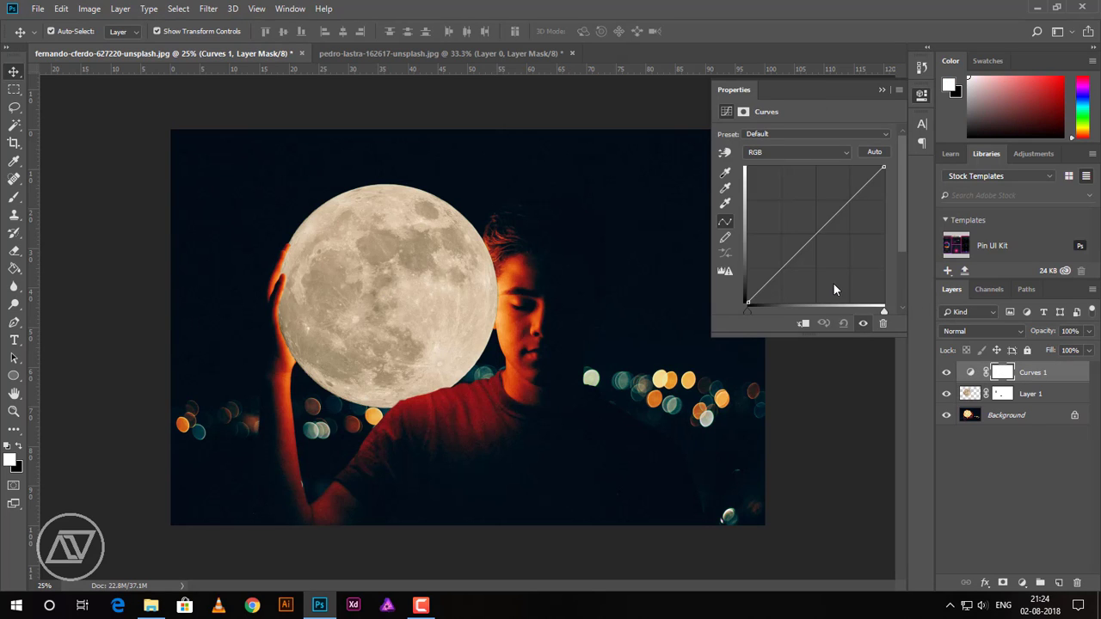
left_click(801, 325)
Lower the Green and Blue curve highlights to warm the moon
left_click(847, 153)
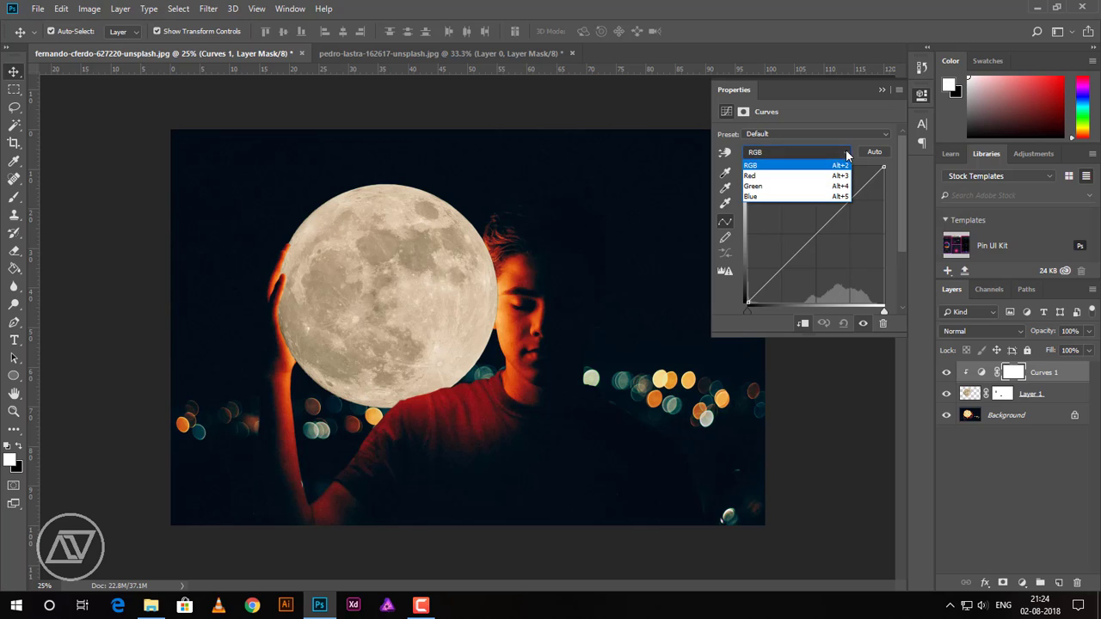
left_click(833, 183)
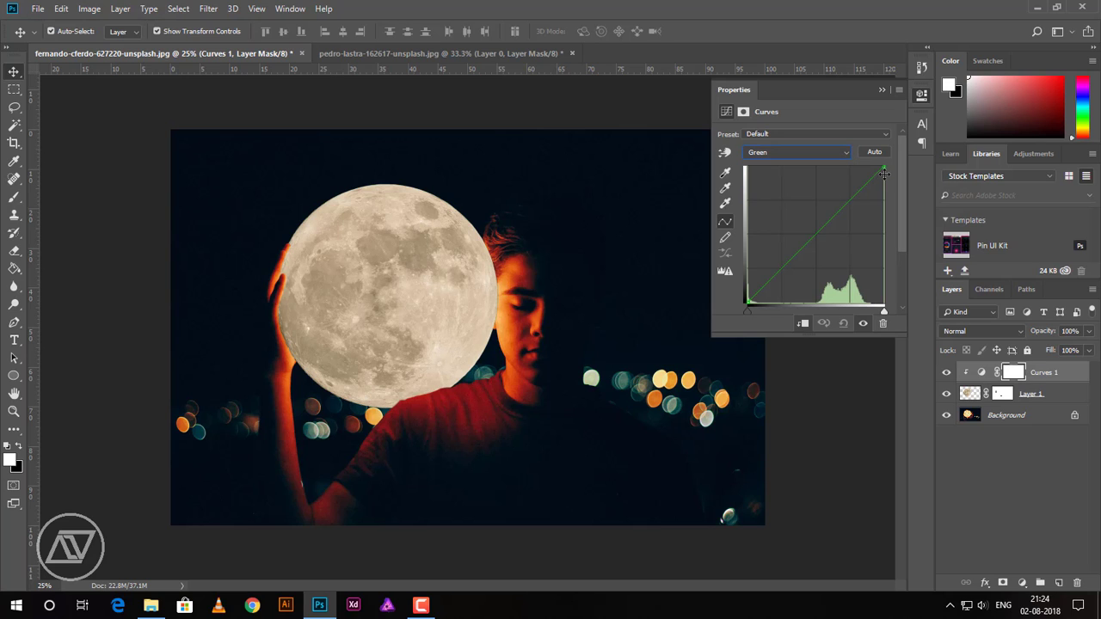
mouse_move(882, 169)
left_mouse_down()
mouse_move(886, 193)
mouse_move(885, 184)
left_mouse_up()
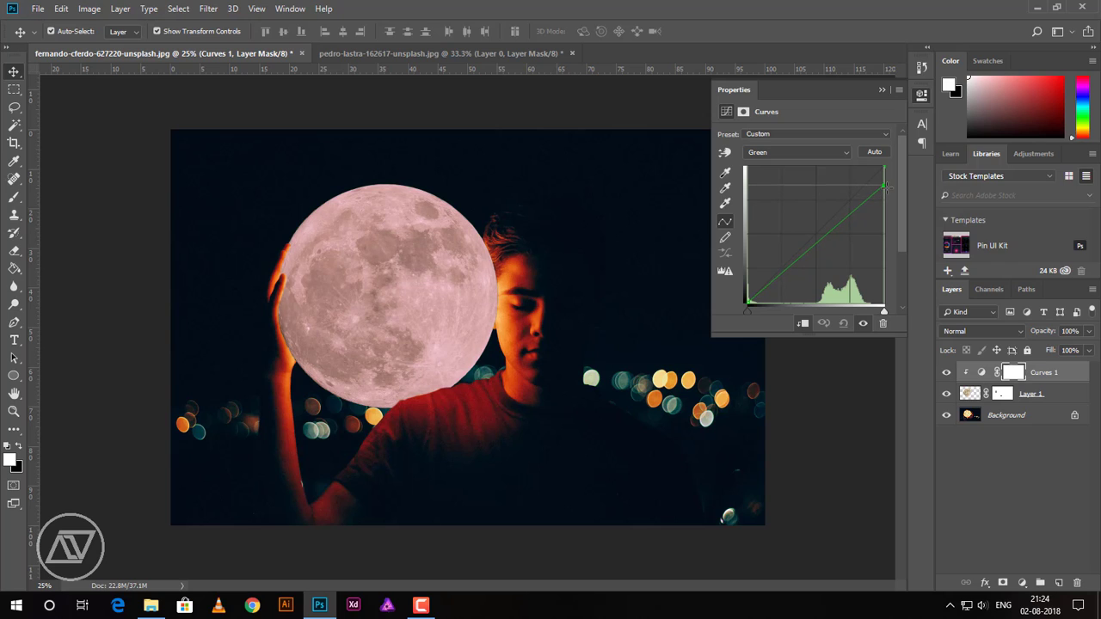
left_click(843, 159)
left_click(839, 198)
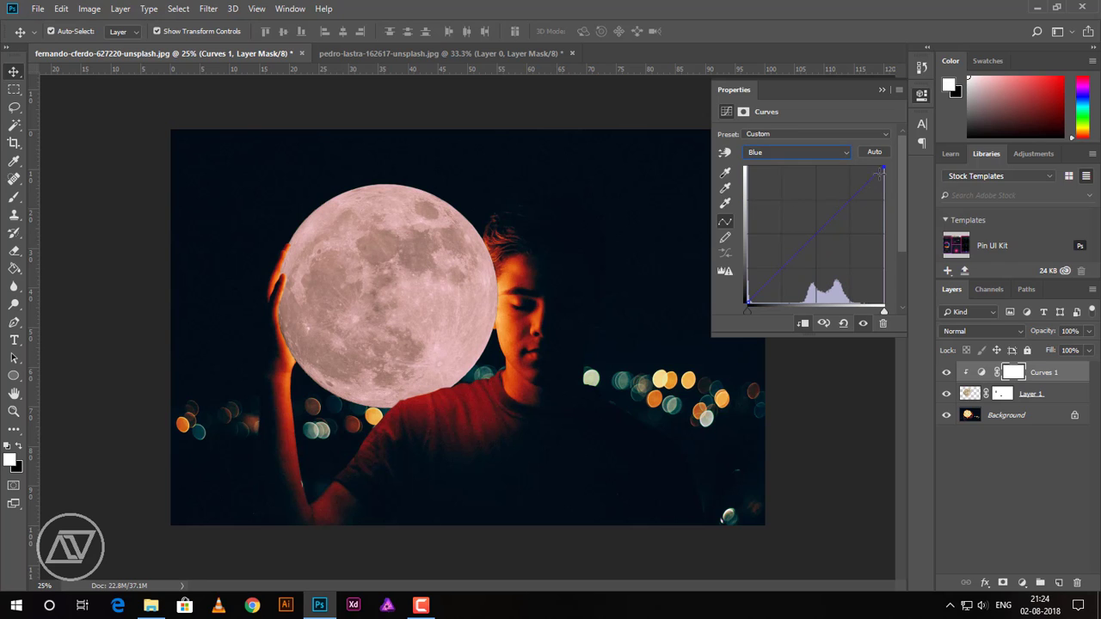
left_click_drag(882, 169, 891, 207)
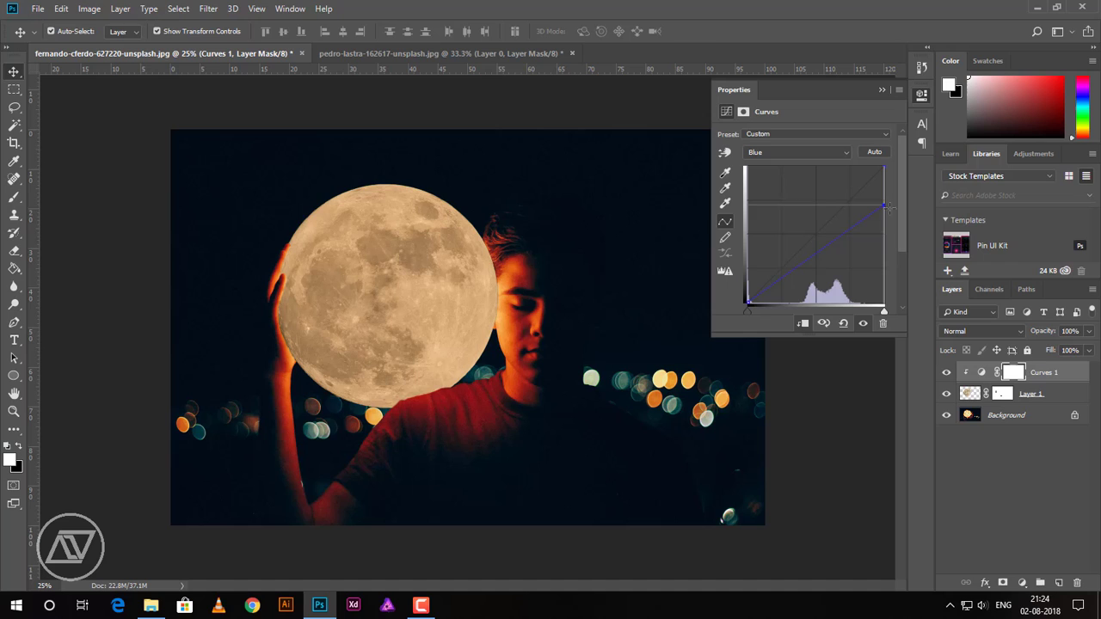
Pull the Green highlights down further and lower Red slightly for a beige tint
left_click(827, 151)
left_click(827, 186)
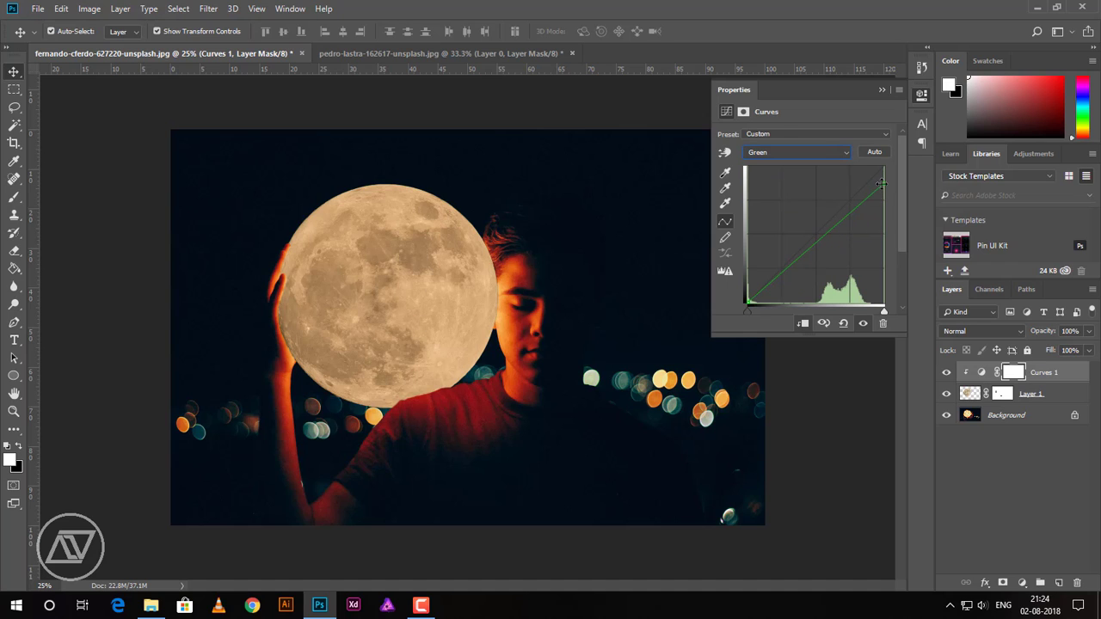
left_click_drag(884, 191, 884, 192)
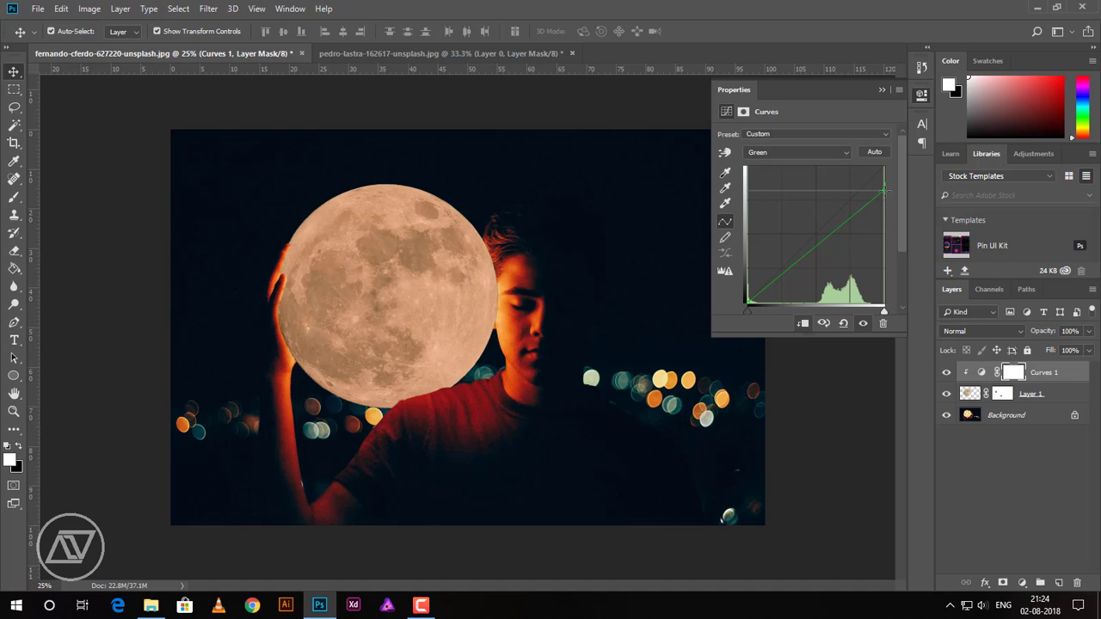
left_click(844, 155)
left_click(822, 177)
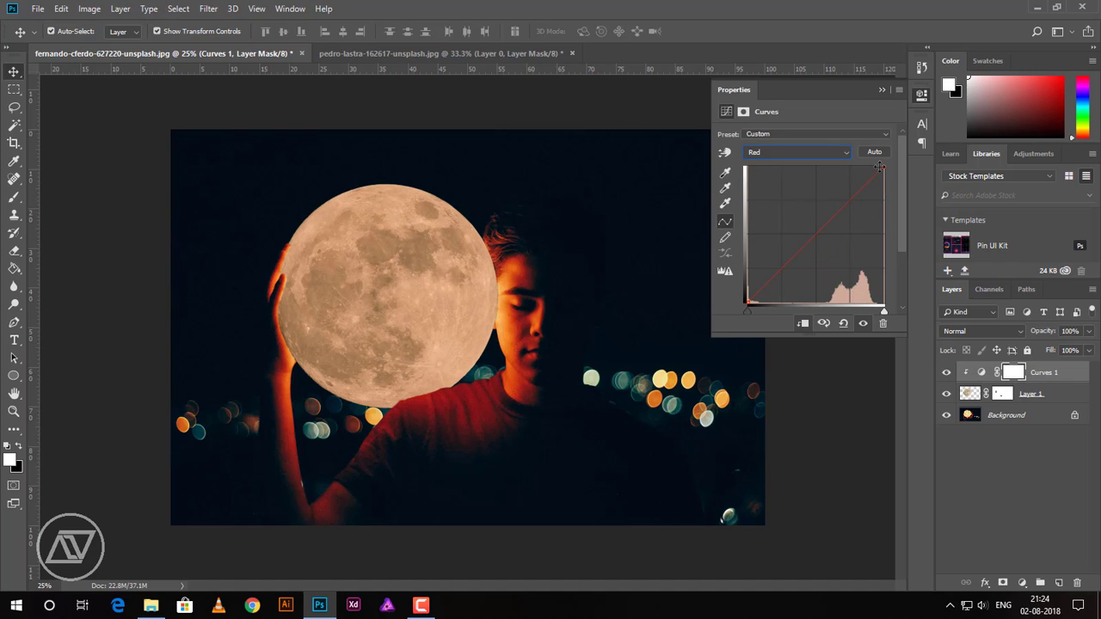
left_click_drag(880, 166, 883, 171)
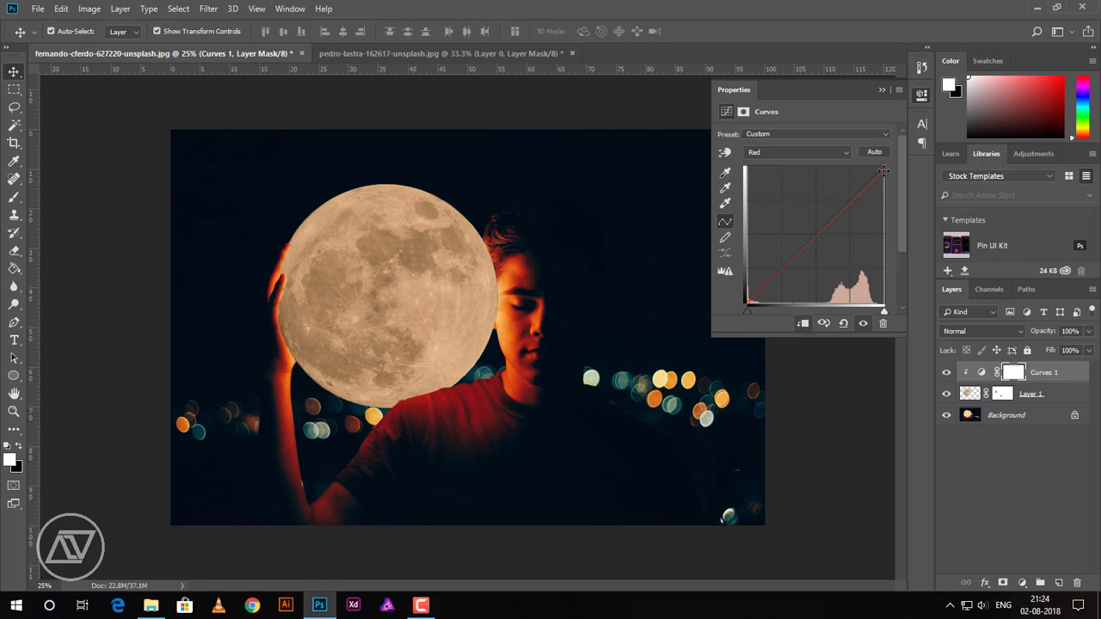
left_click(922, 95)
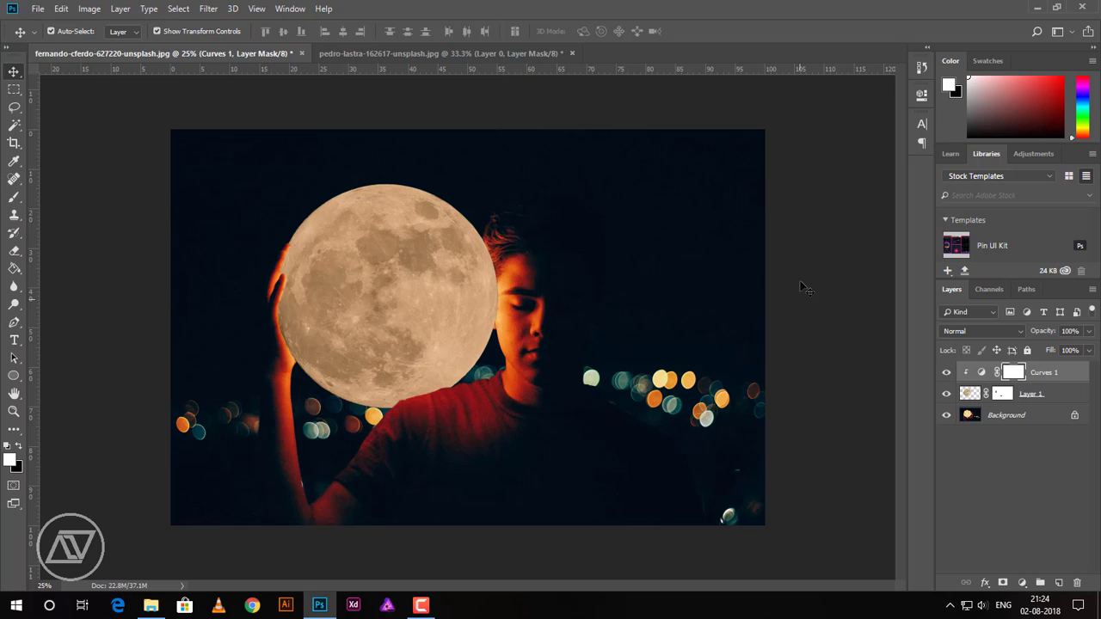
left_click(1056, 401)
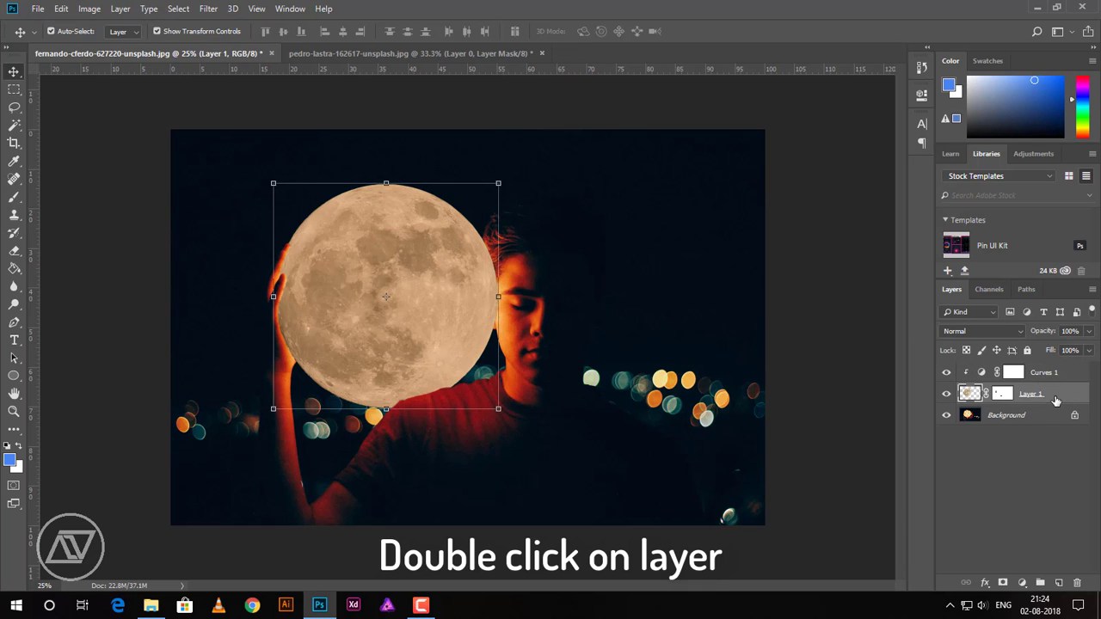
Give the moon layer a Screen-blended orange outer glow at 41% opacity and about 106 px size
double_click(1057, 401)
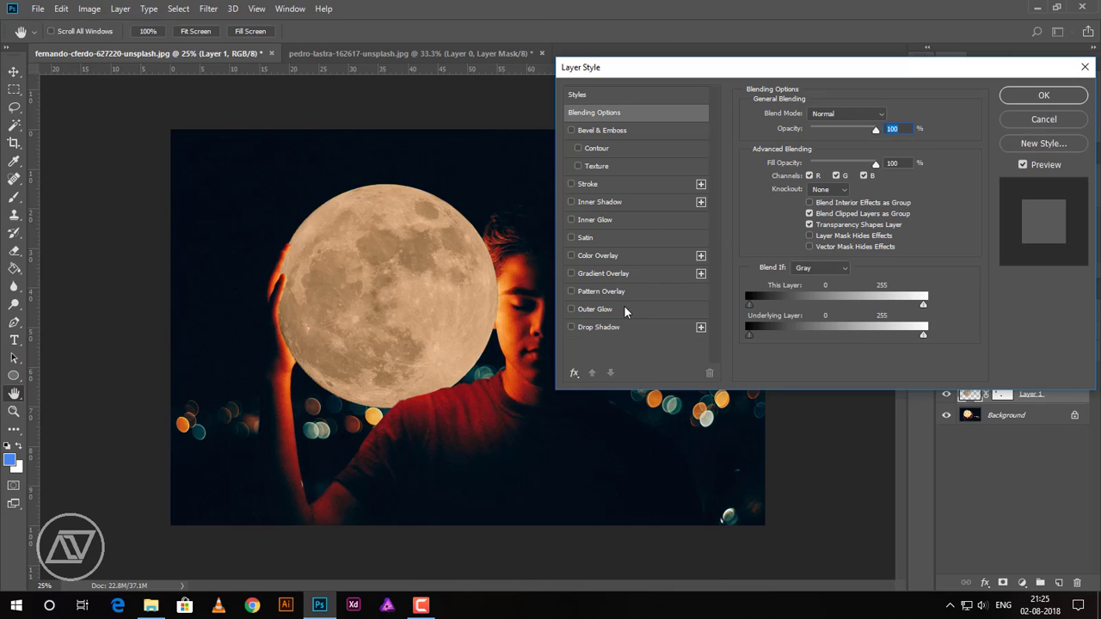
left_click(625, 310)
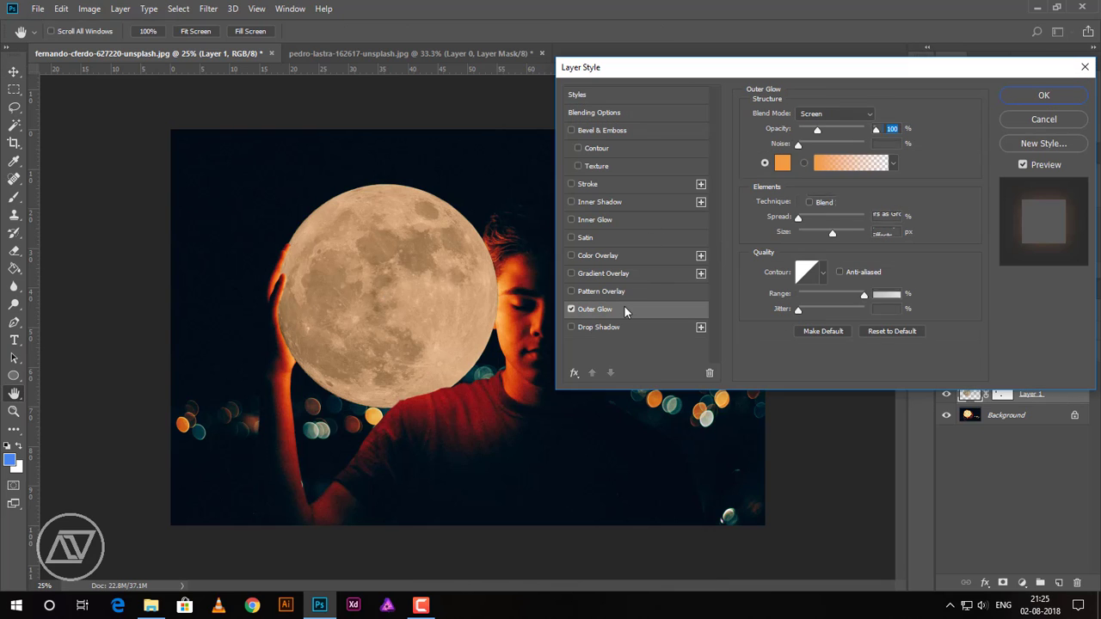
left_click(834, 115)
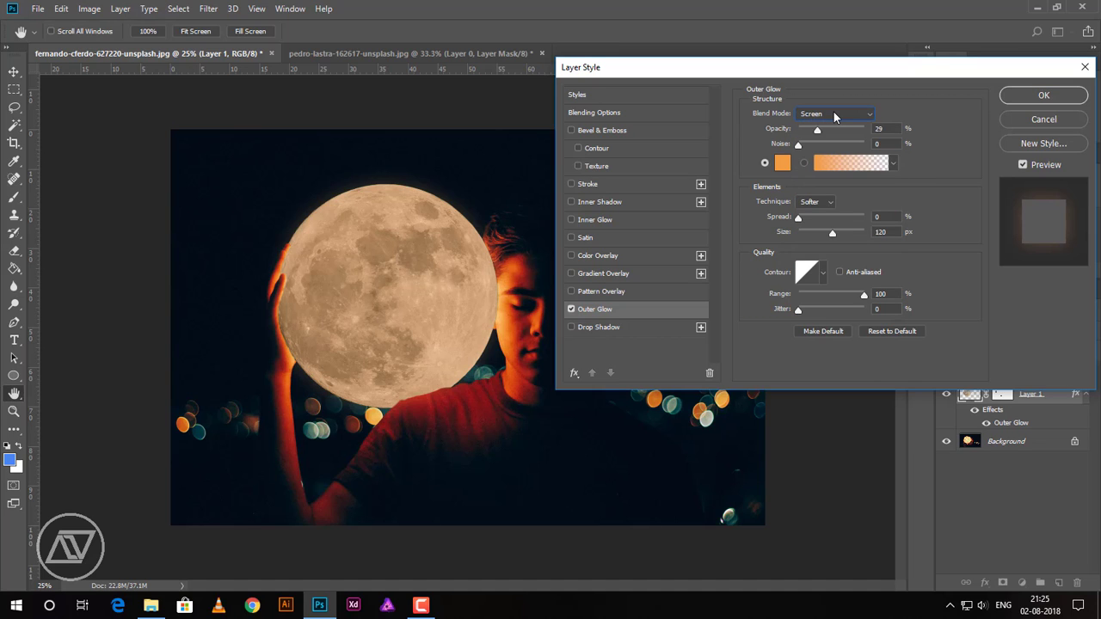
left_click_drag(832, 234, 826, 236)
left_click_drag(824, 133, 827, 134)
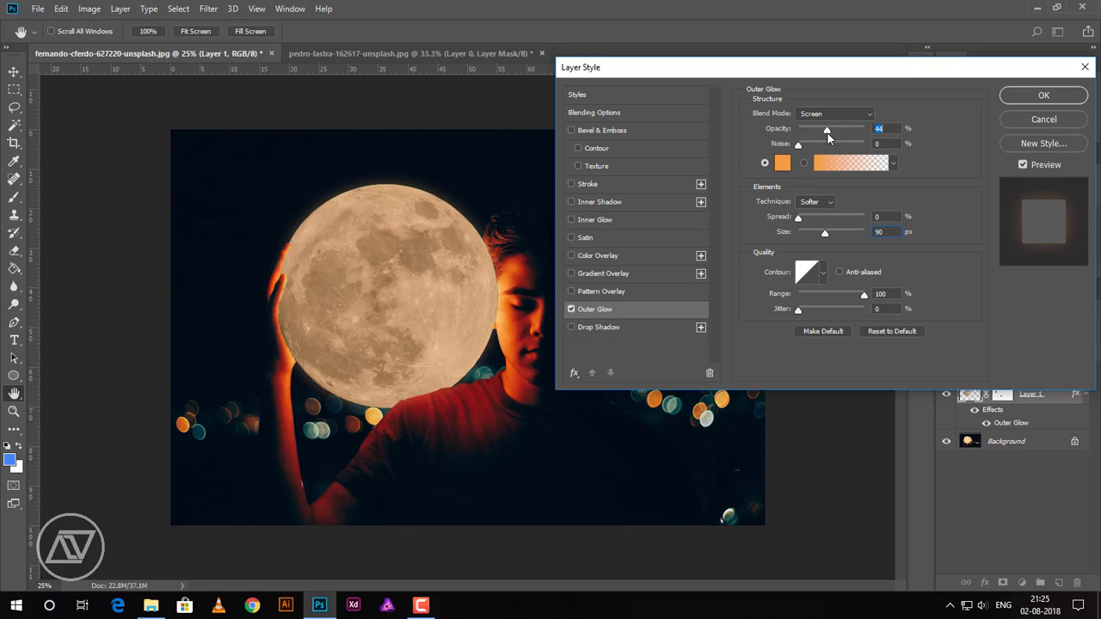
left_click(826, 236)
left_click(782, 164)
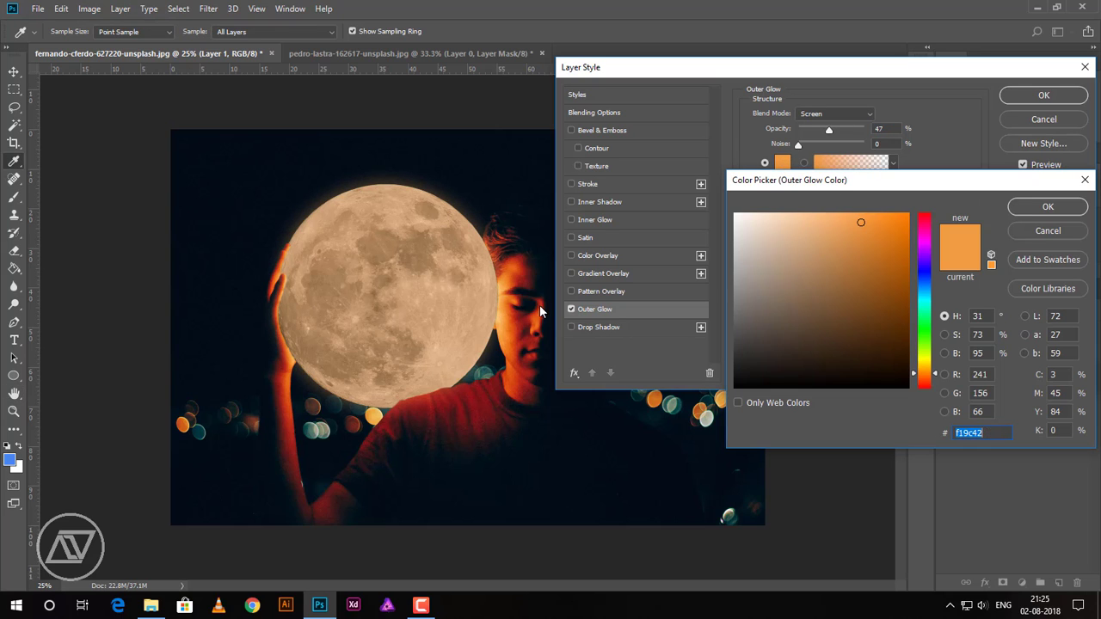
left_click(505, 297)
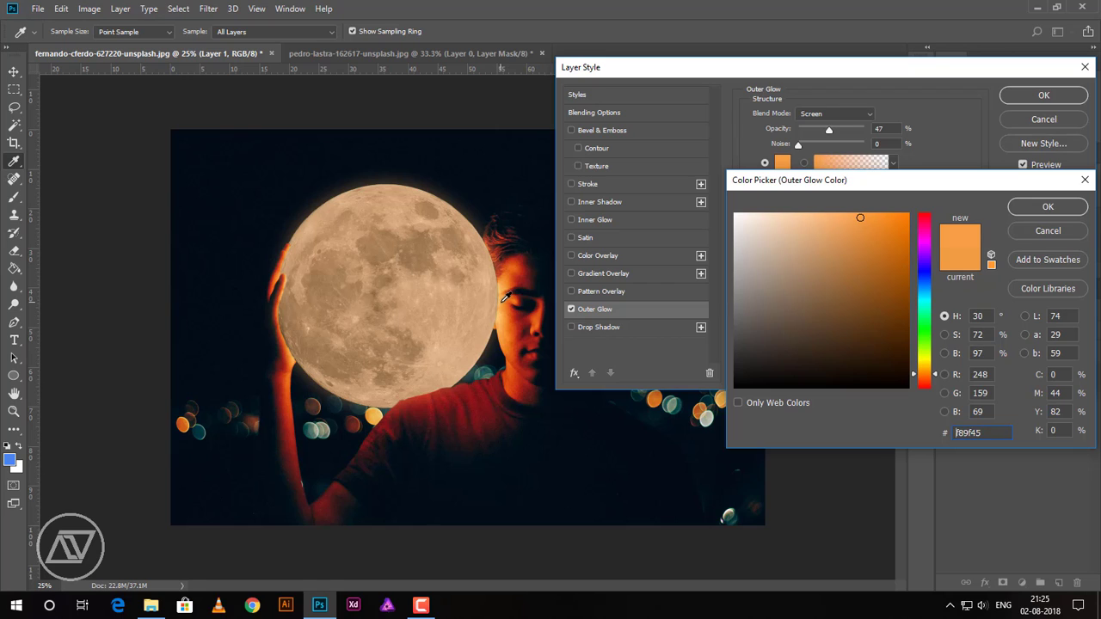
left_click(1037, 212)
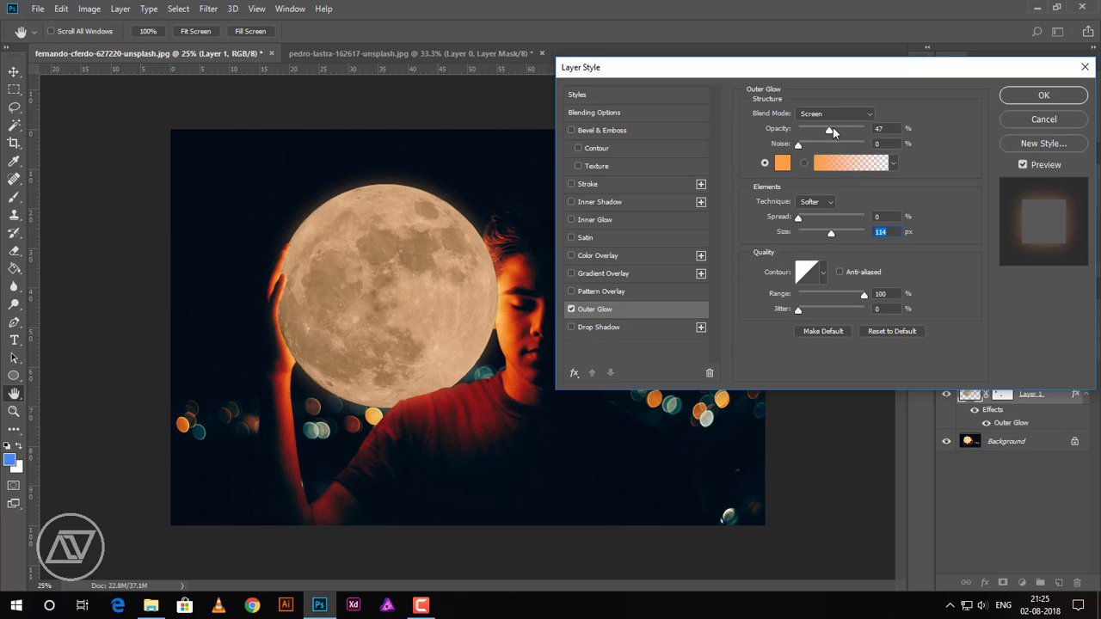
left_click_drag(828, 131, 825, 131)
left_click_drag(830, 234, 833, 234)
Set the moon's inner glow to Screen blending with a range of 40, then apply the layer style
left_click(628, 221)
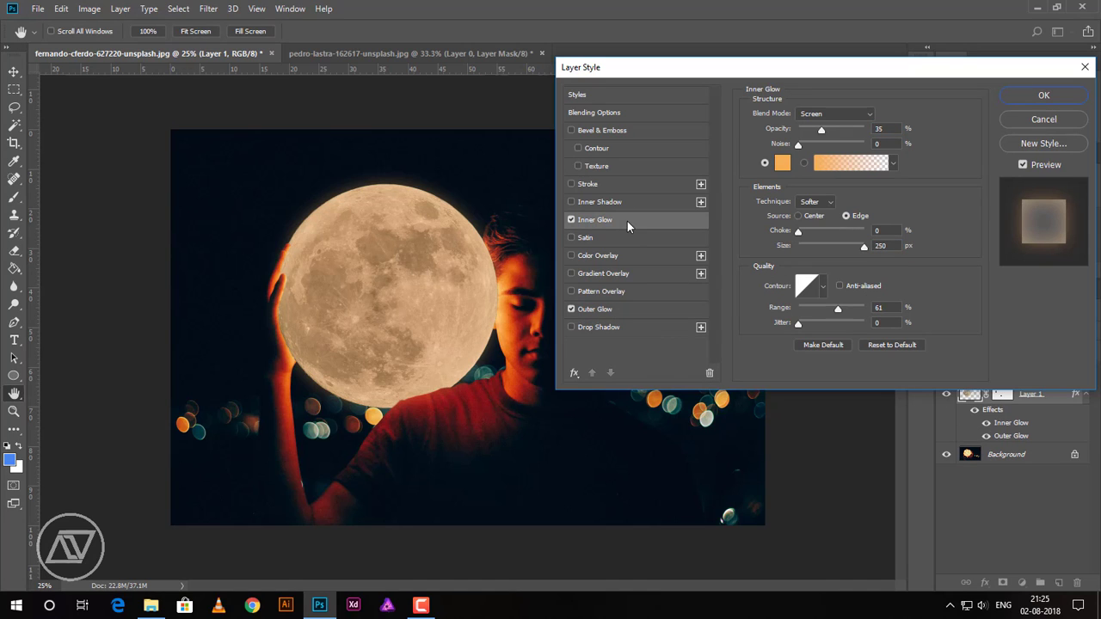
left_click(867, 114)
left_click(842, 130)
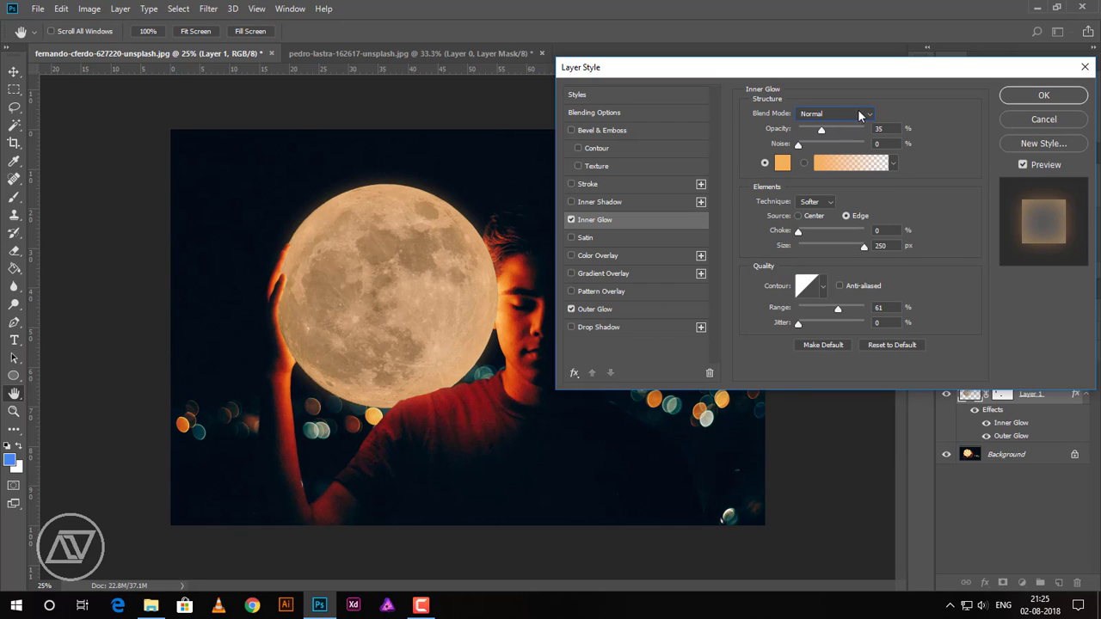
left_click(860, 114)
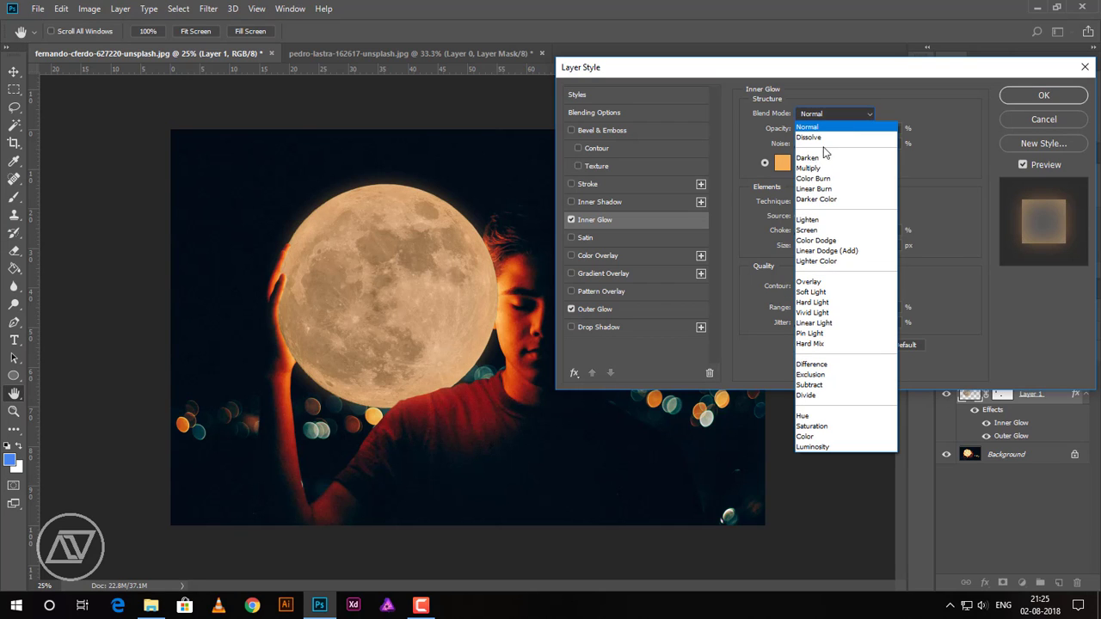
left_click(820, 234)
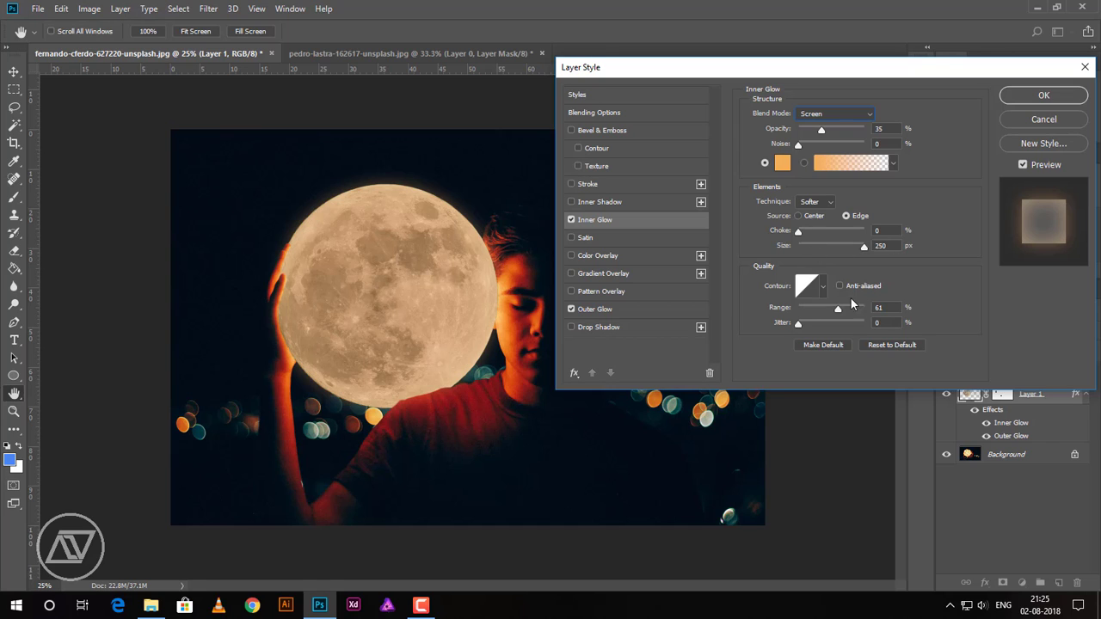
mouse_move(838, 313)
left_mouse_down()
mouse_move(878, 314)
mouse_move(819, 320)
left_mouse_up()
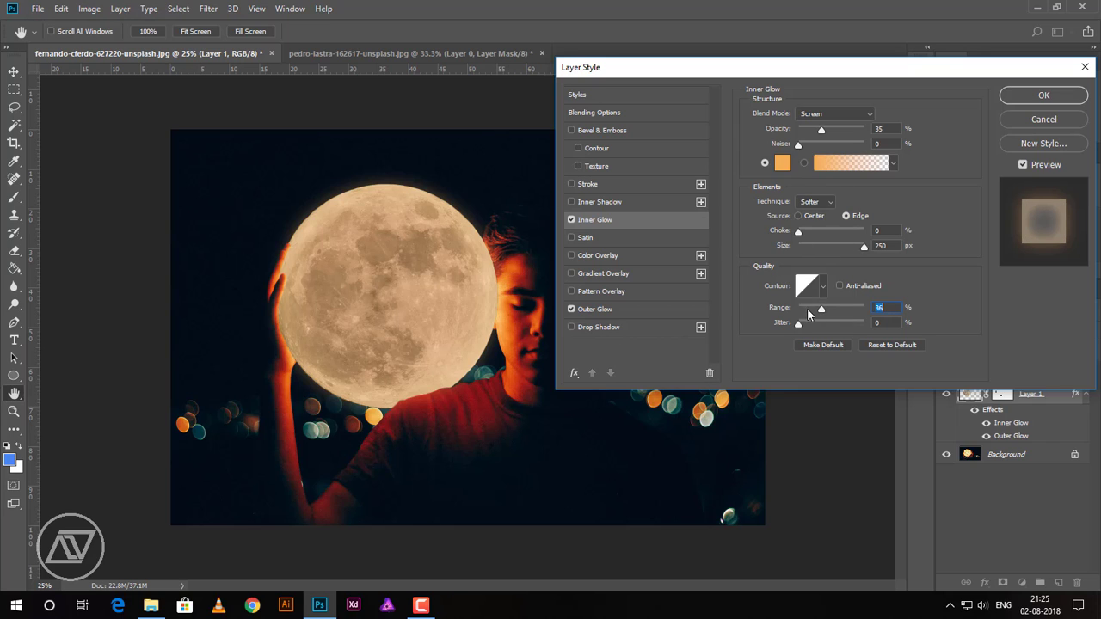
left_click_drag(822, 307, 825, 307)
left_click(1027, 95)
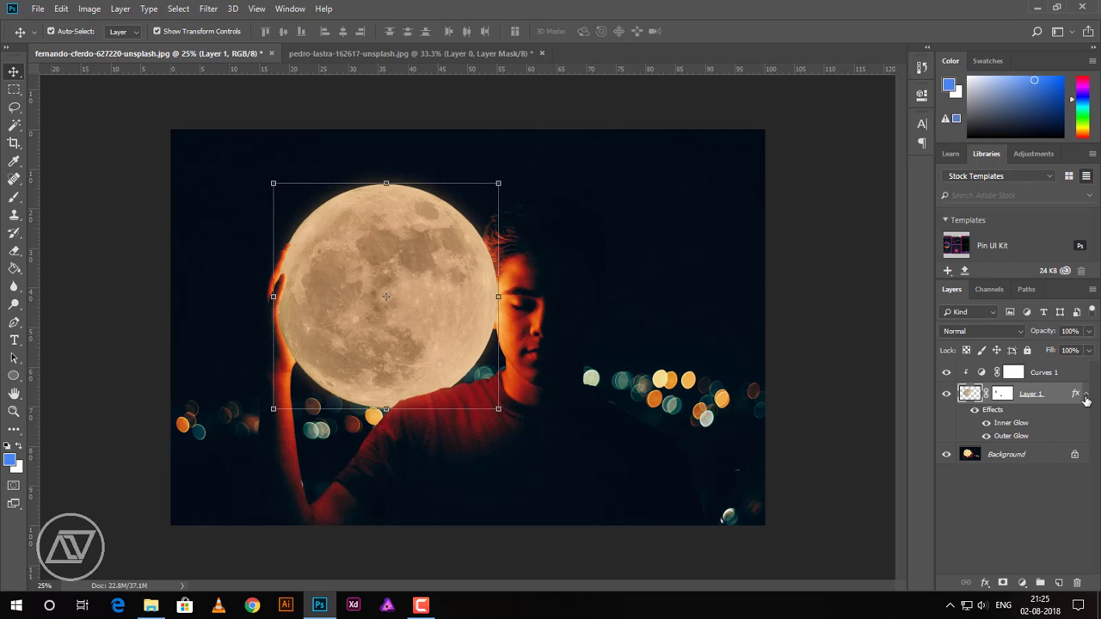
Add a new empty layer above Curves 1 and sample an orange foreground colour from the photo
left_click(1086, 396)
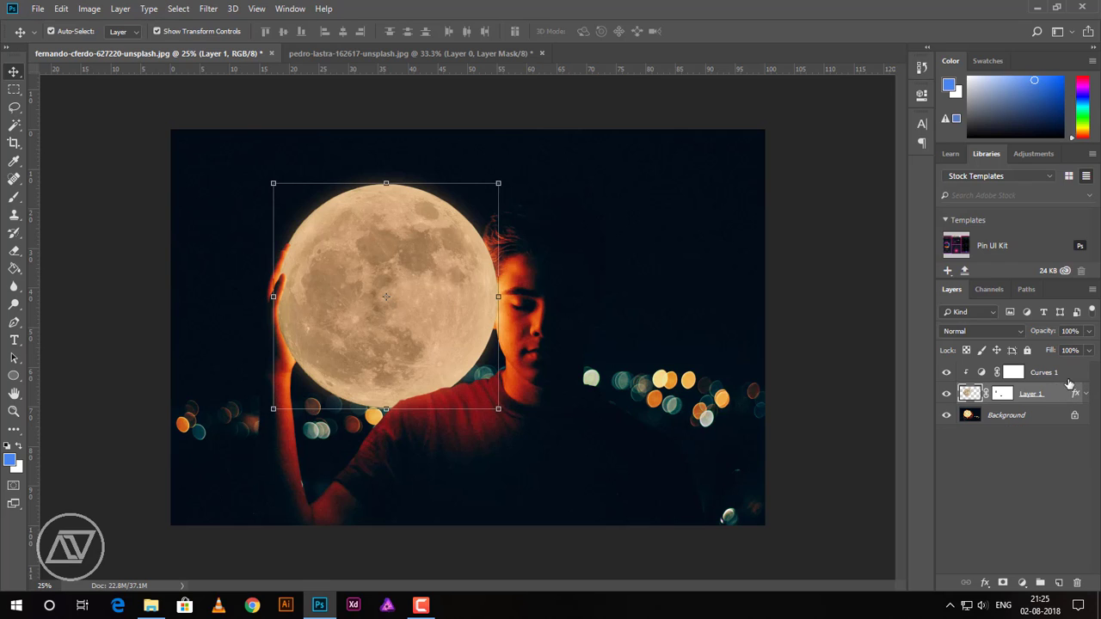
left_click(1073, 373)
left_click(1059, 583)
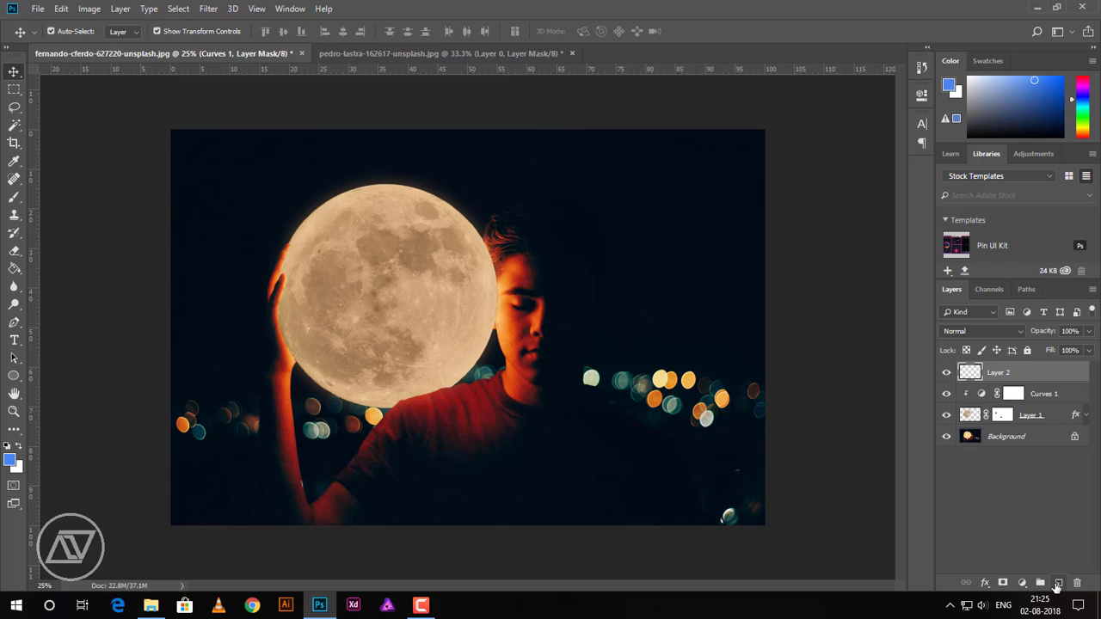
left_click(13, 462)
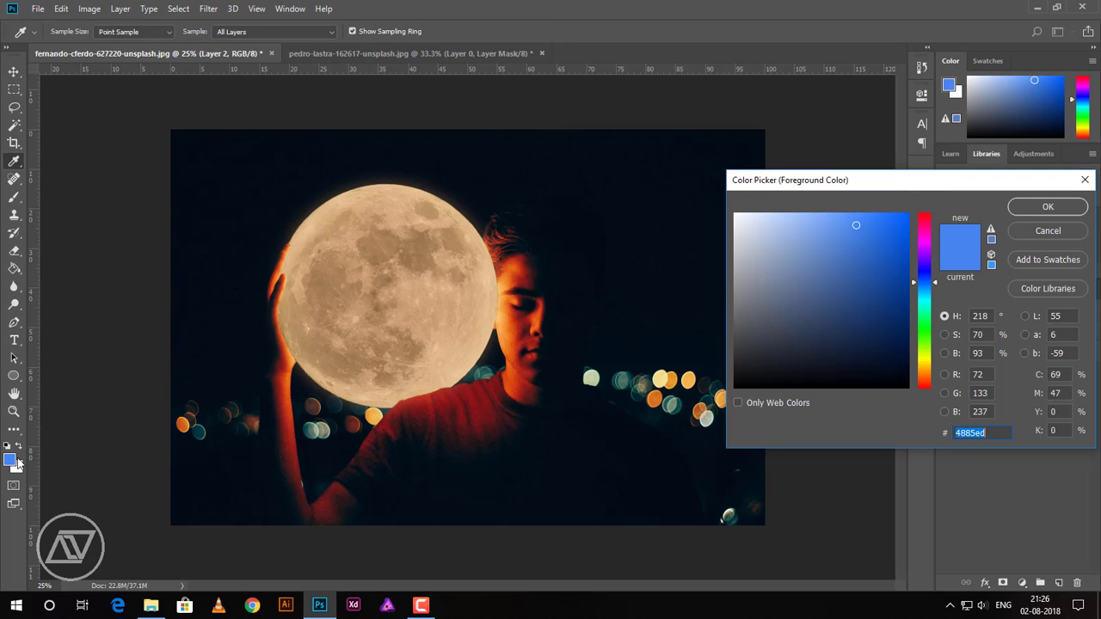
left_click(503, 308)
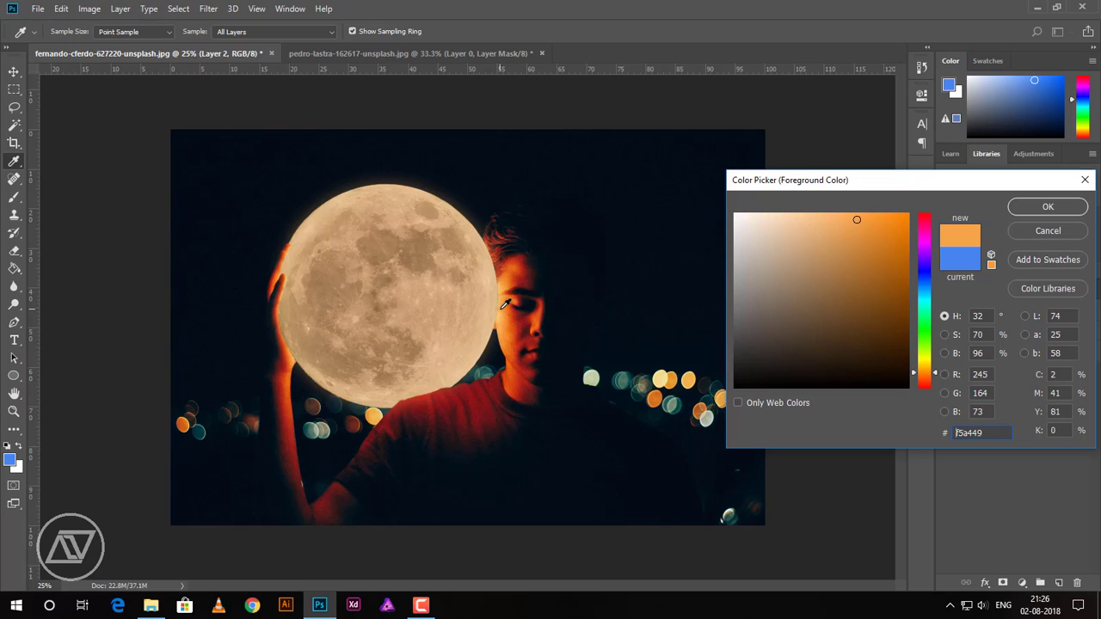
left_click(1031, 208)
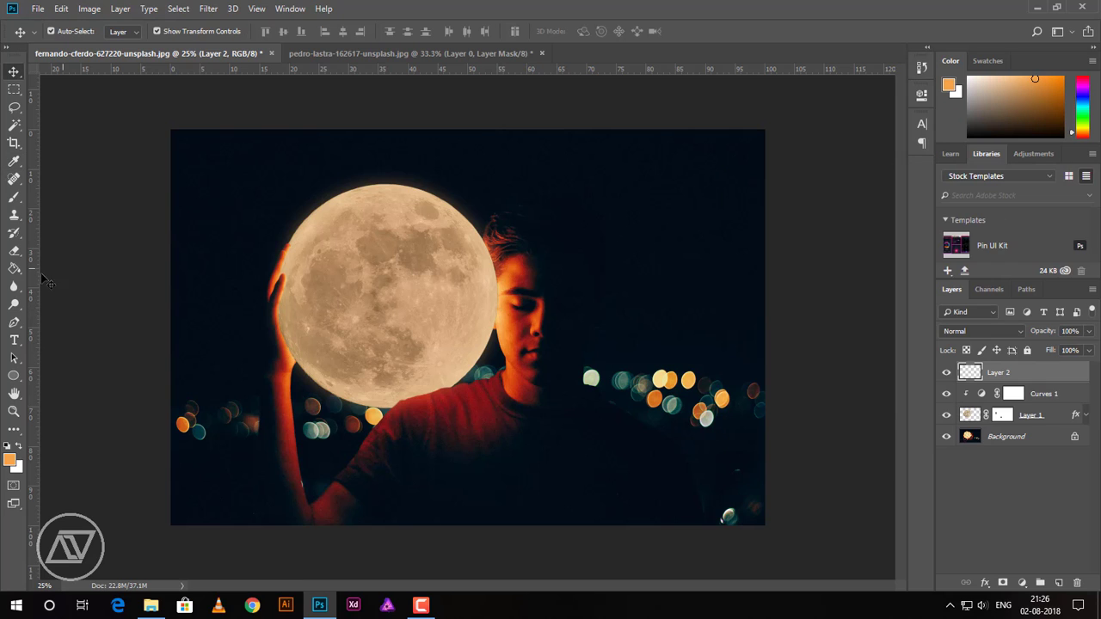
Dab a large, 0%-hardness orange brush spot over the moon's centre
left_click(14, 198)
right_click(414, 205)
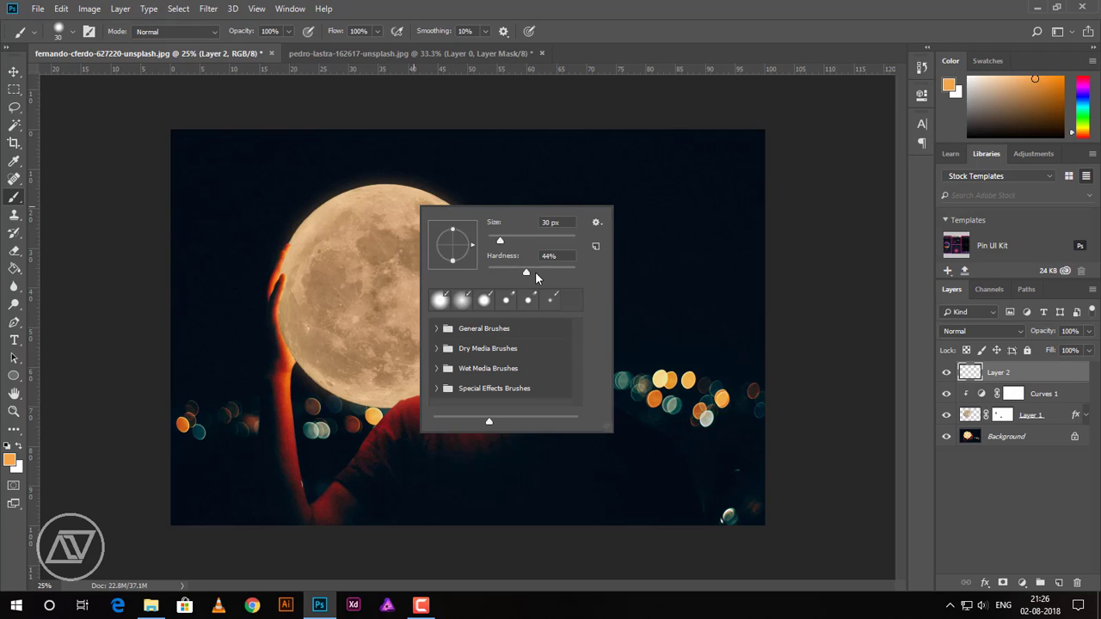
left_click_drag(528, 273, 488, 274)
key("Return")
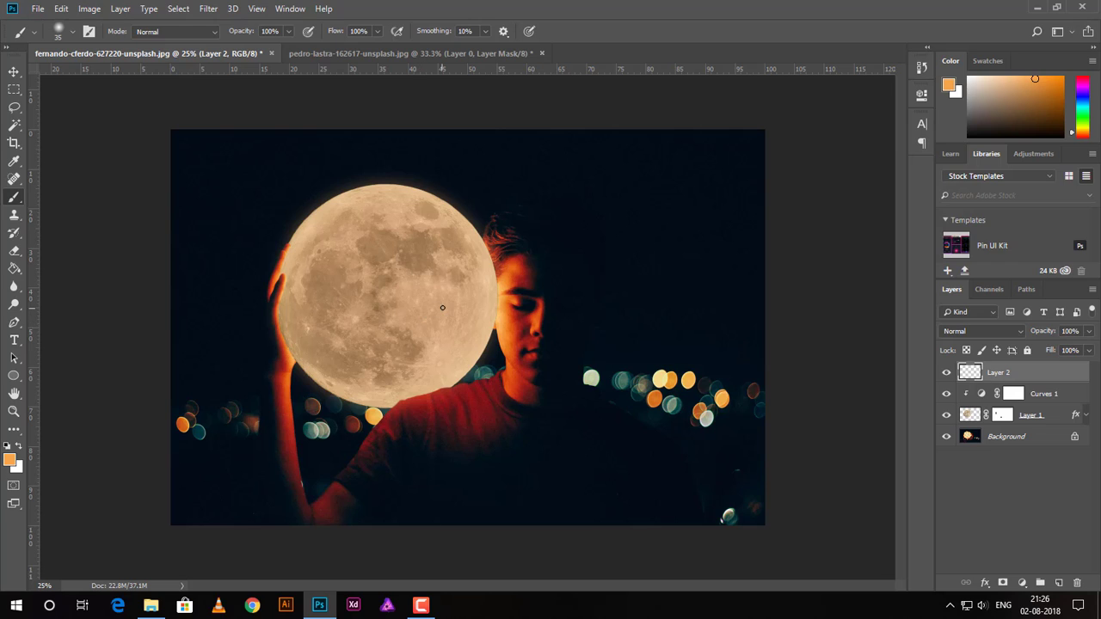
key("bracketright")
key("bracketright")
key("bracketright")
key("bracketright")
key("bracketright")
key("bracketright")
key("bracketright")
key("bracketright")
key("bracketright")
key("bracketright")
key("bracketright")
key("bracketright")
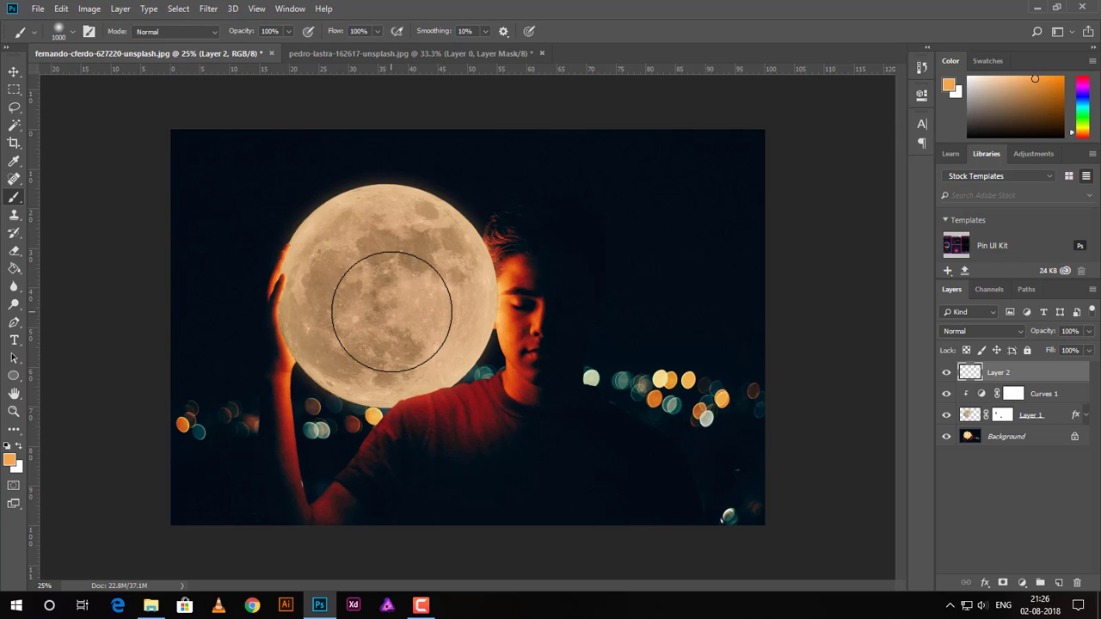
key("bracketright")
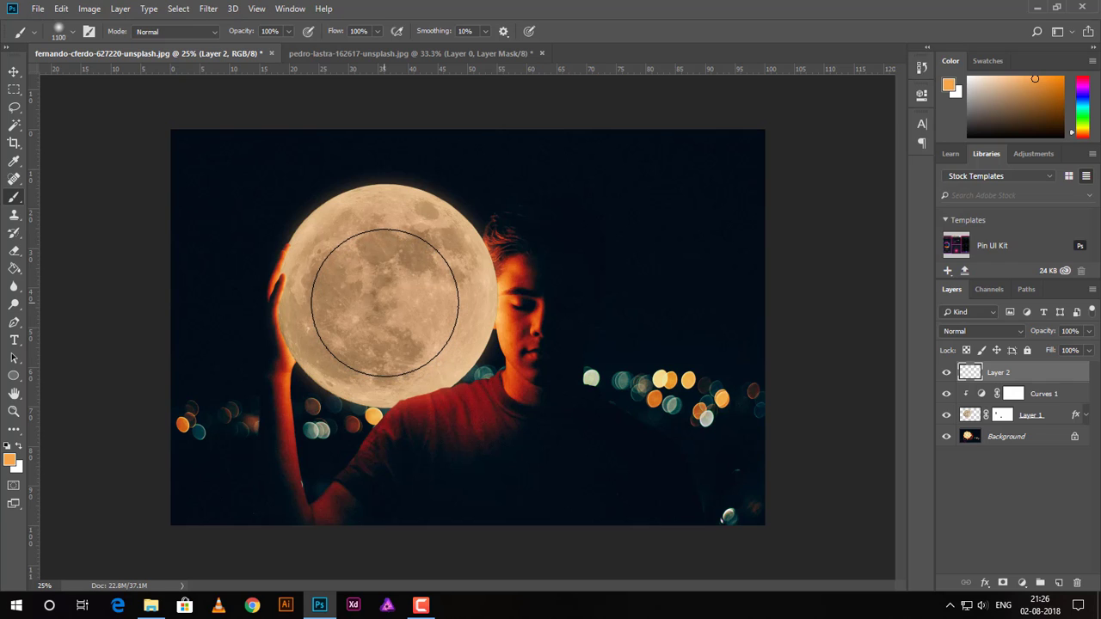
left_click(385, 303)
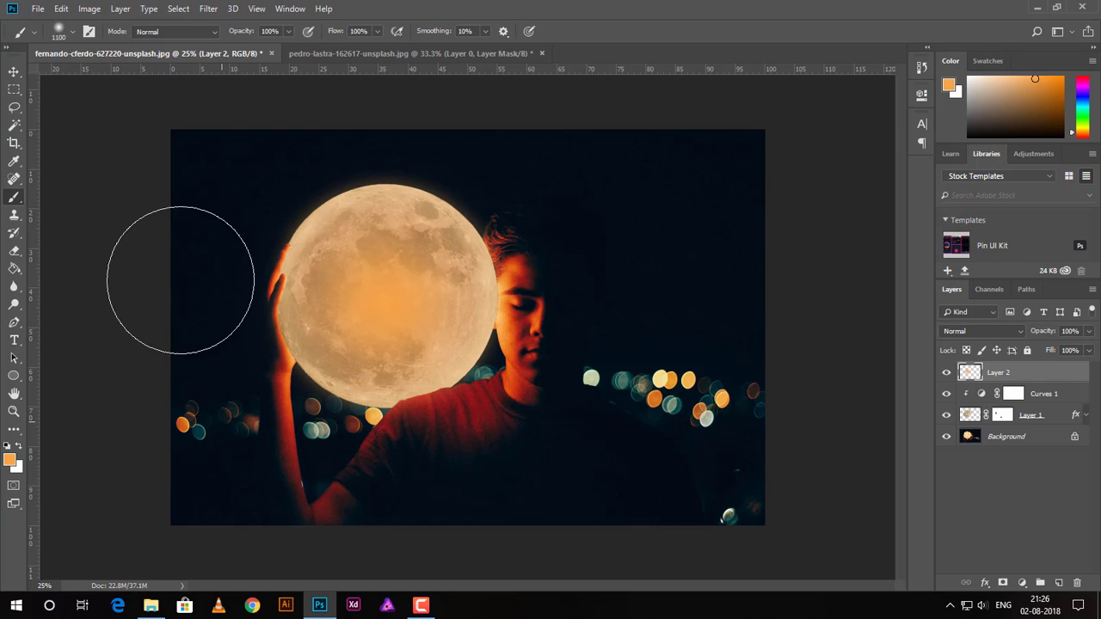
left_click(14, 70)
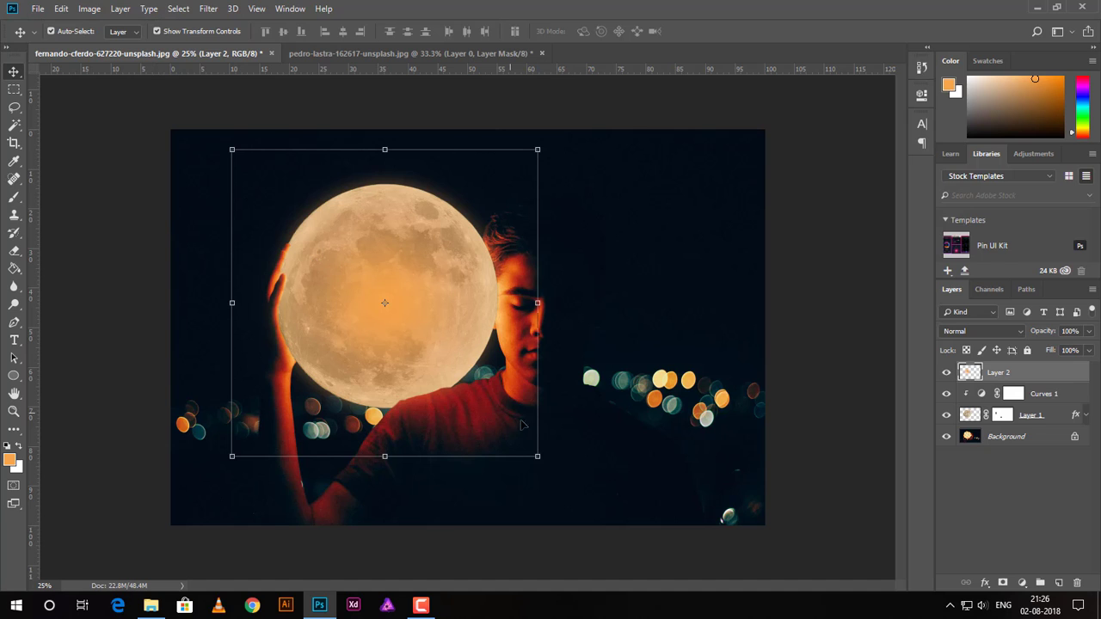
Scale up the orange glow layer and blend it in Screen mode at 73% opacity
left_click_drag(539, 459, 612, 519)
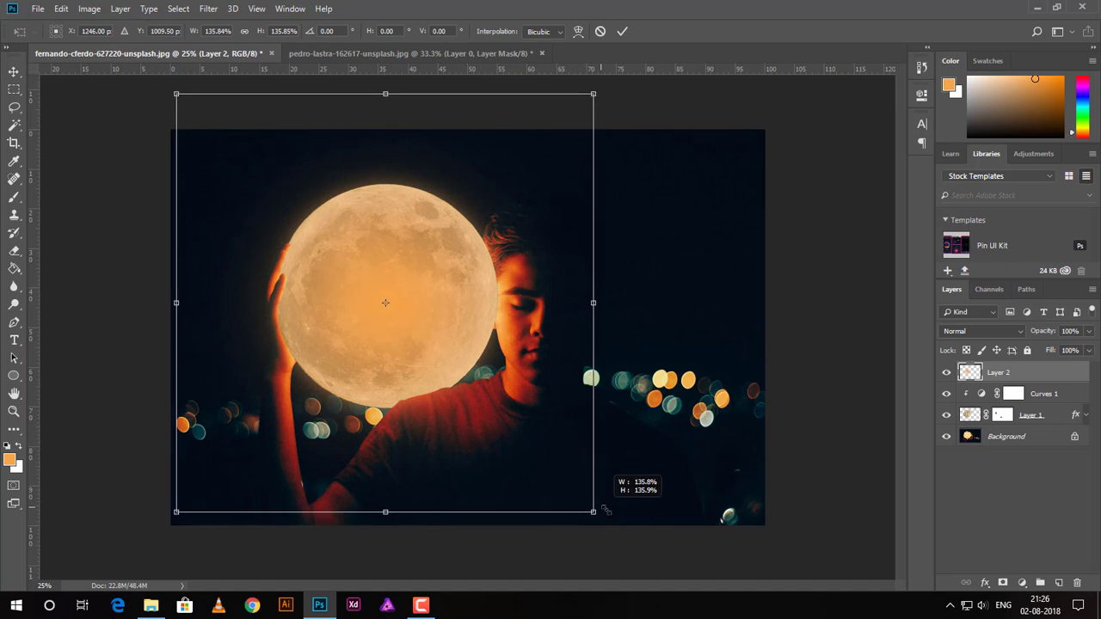
left_click(622, 31)
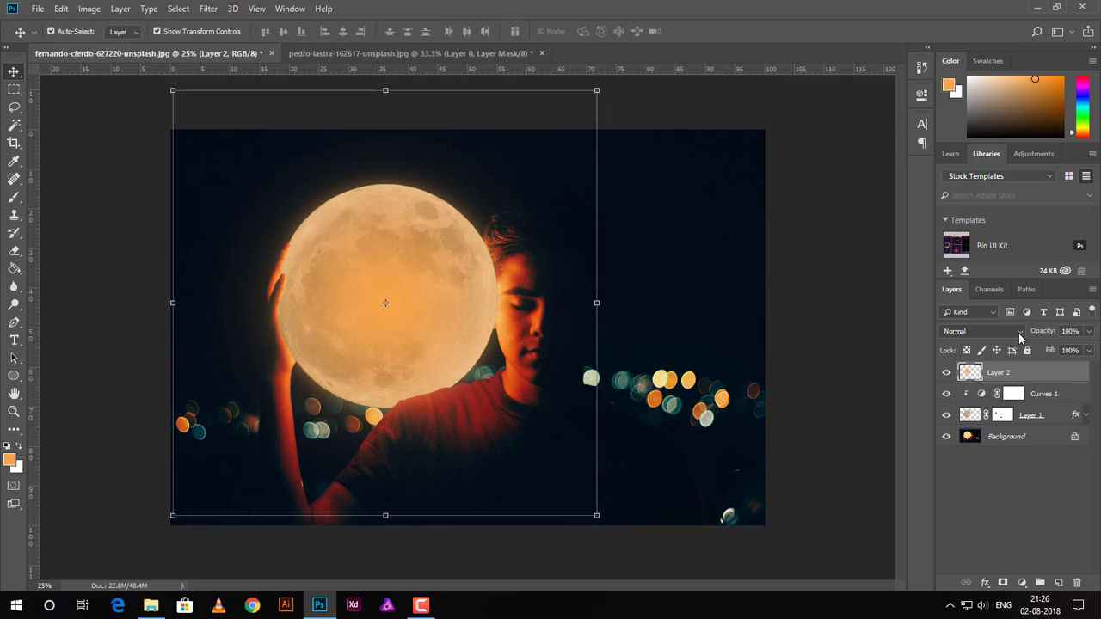
left_click(1020, 335)
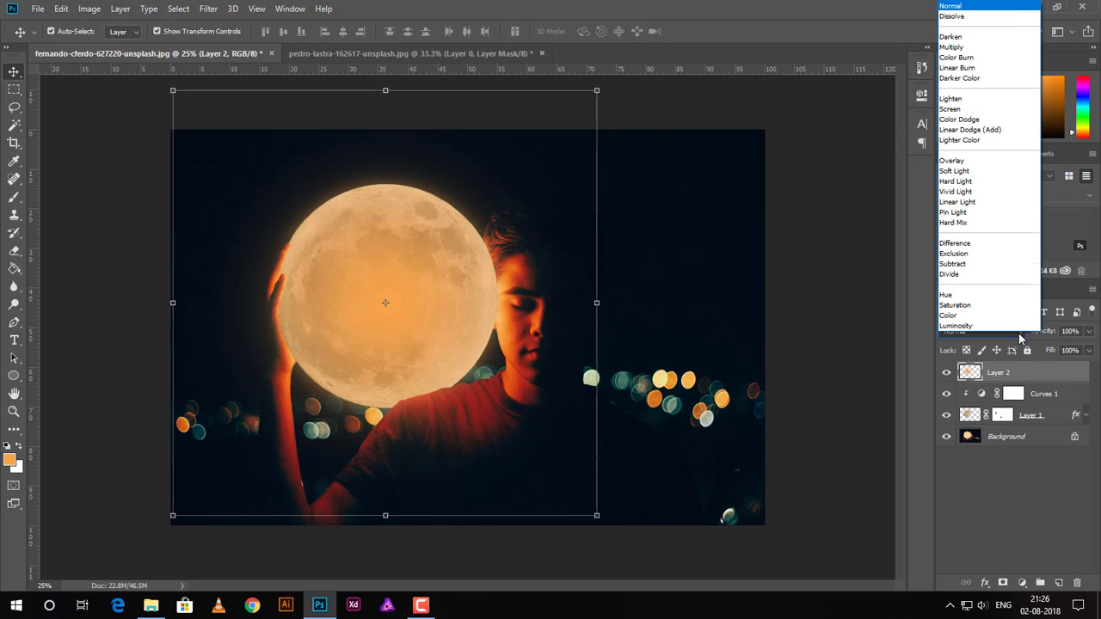
left_click(954, 109)
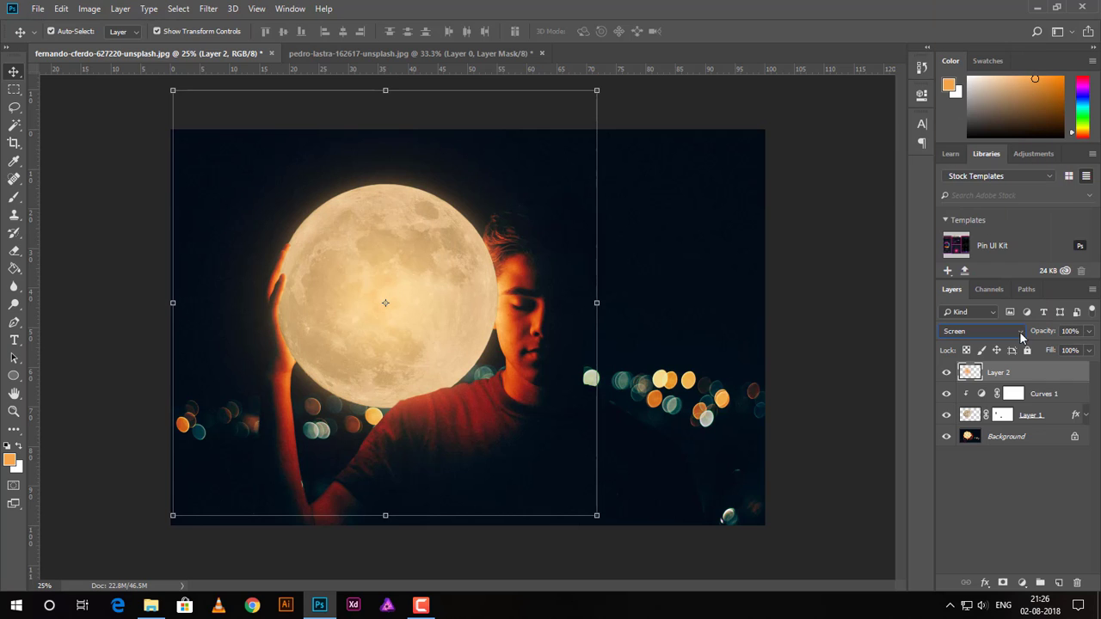
left_click_drag(1050, 335, 969, 370)
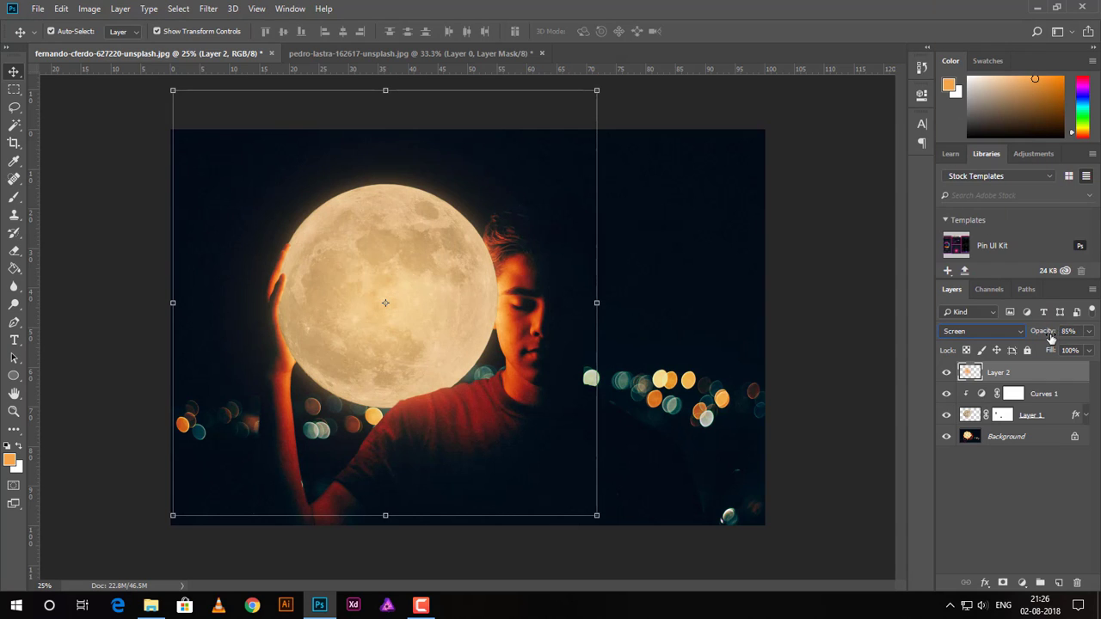
left_click(947, 372)
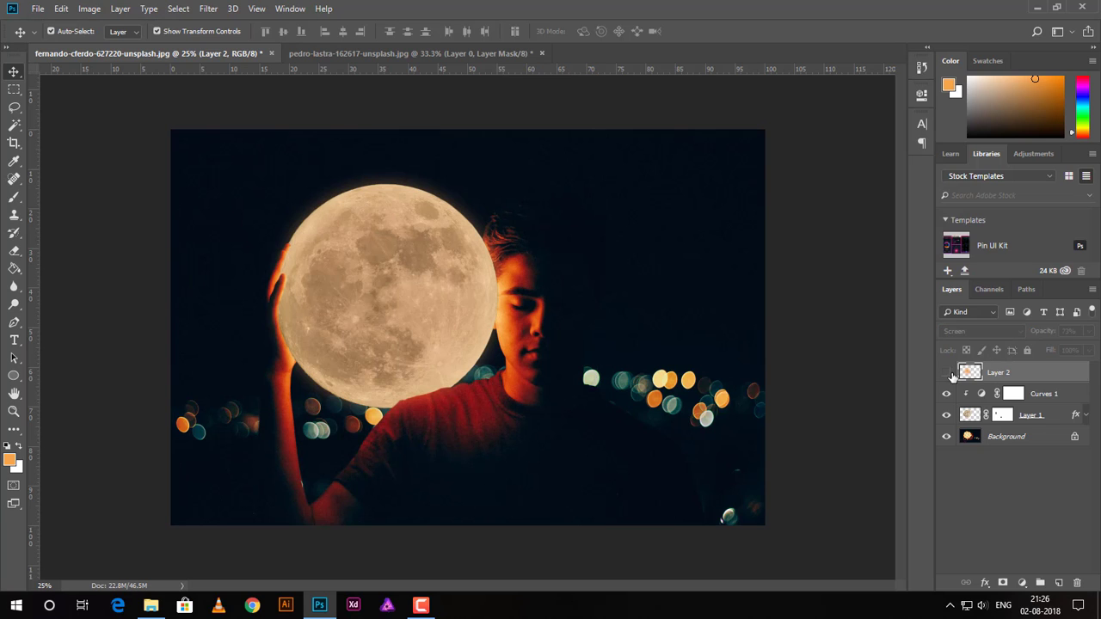
Enlarge the glow to about 126%, lower its opacity to 42%, and toggle its visibility to compare
left_click_drag(1048, 339, 1037, 340)
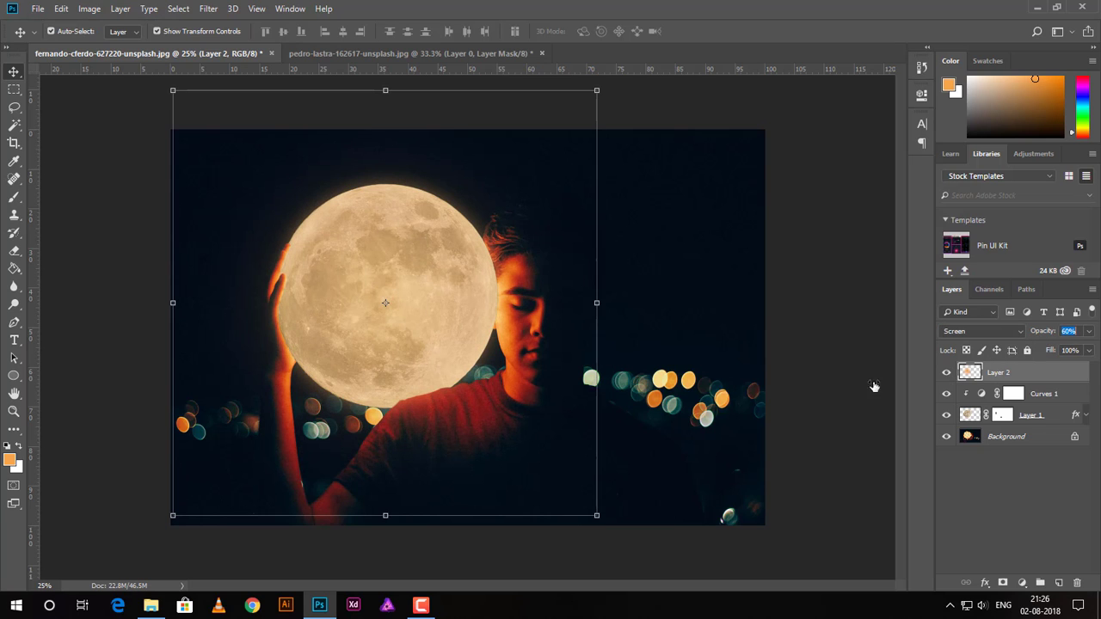
left_click_drag(599, 517, 674, 560)
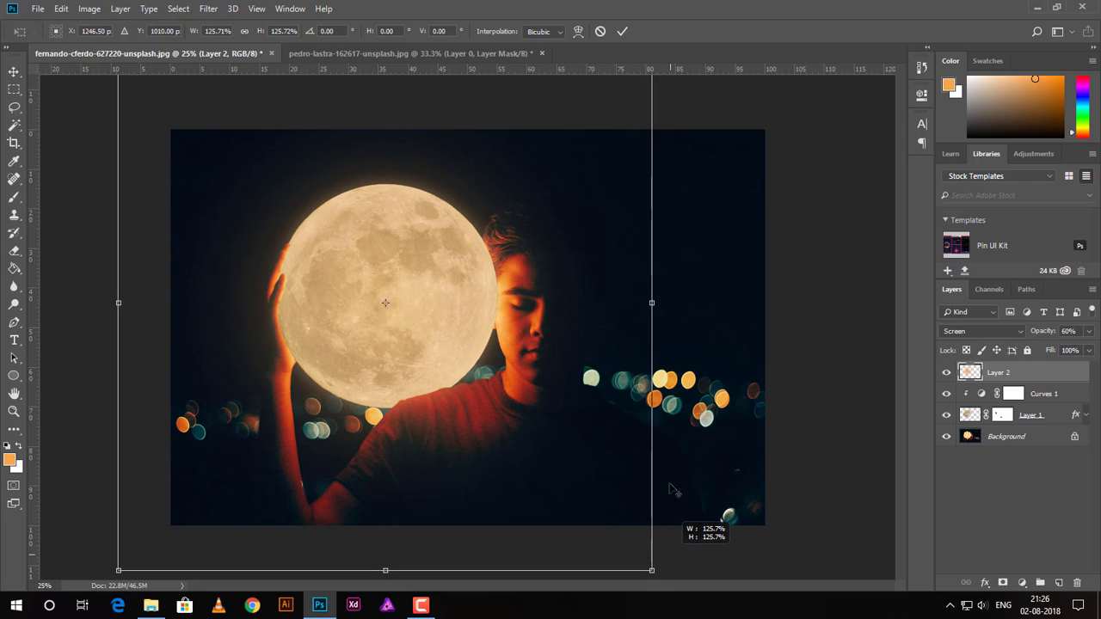
left_click_drag(673, 560, 669, 554)
left_click(621, 32)
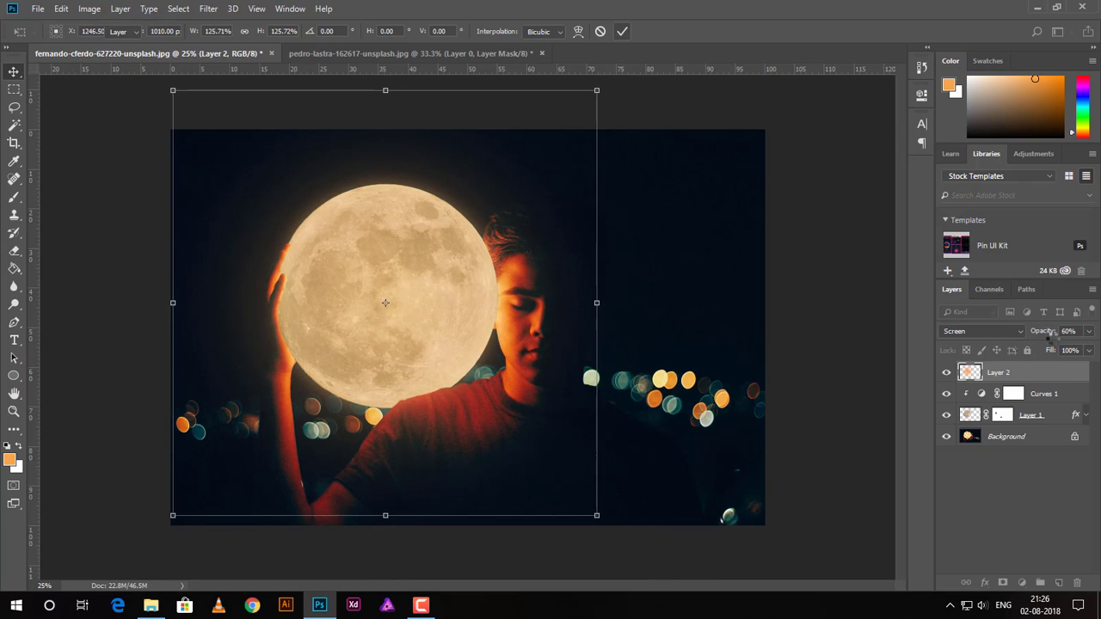
left_click_drag(1049, 332, 1037, 332)
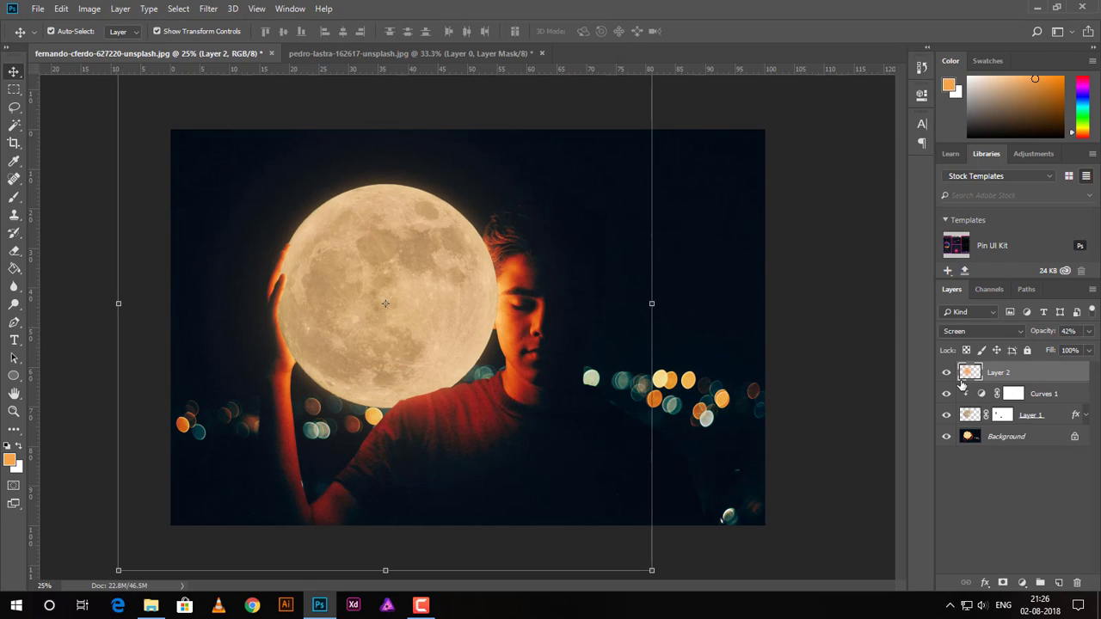
left_click(946, 373)
left_click(946, 373)
left_click(860, 361)
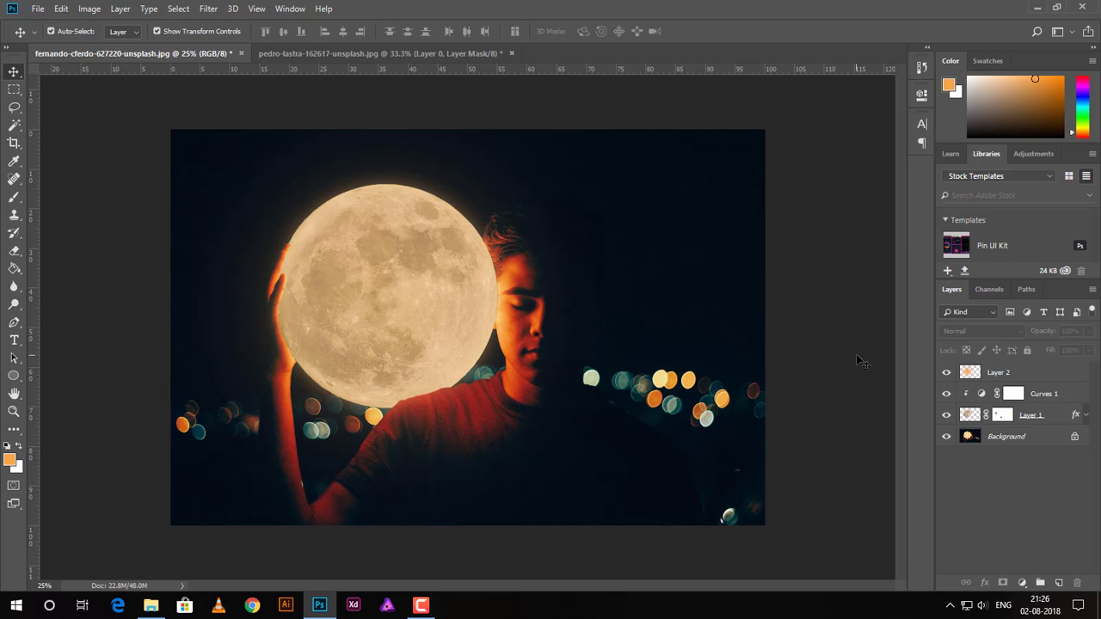